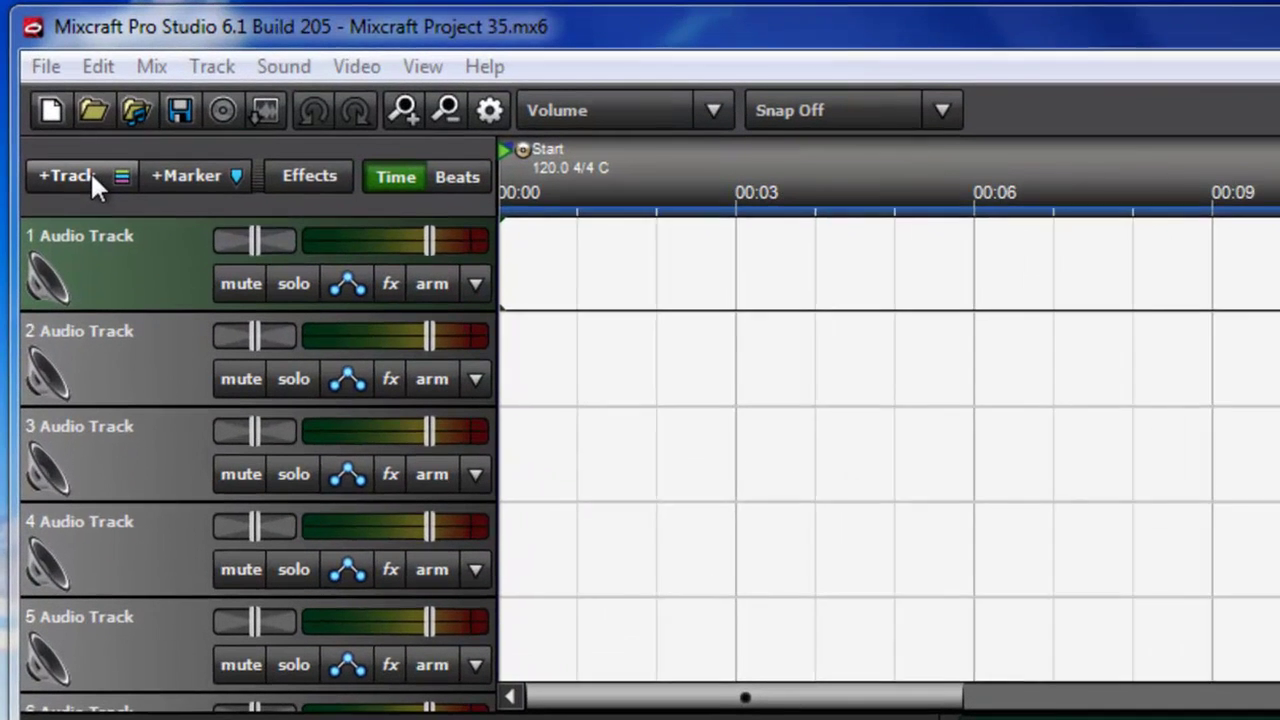
Insert a video track holding 0077_tunnelhighway_540p.avi, with the clip moved to start at 00:00.
{"action": "left_click", "coordinate": [91, 175]}
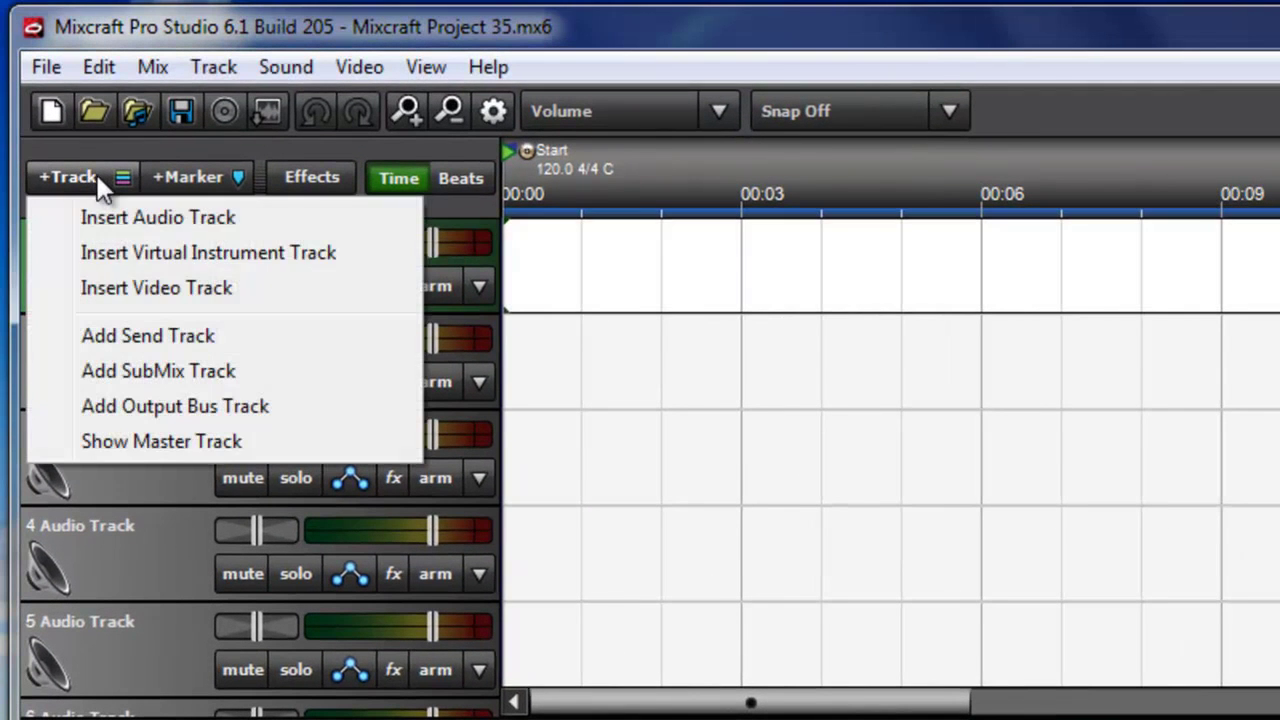
{"action": "left_click", "coordinate": [212, 288]}
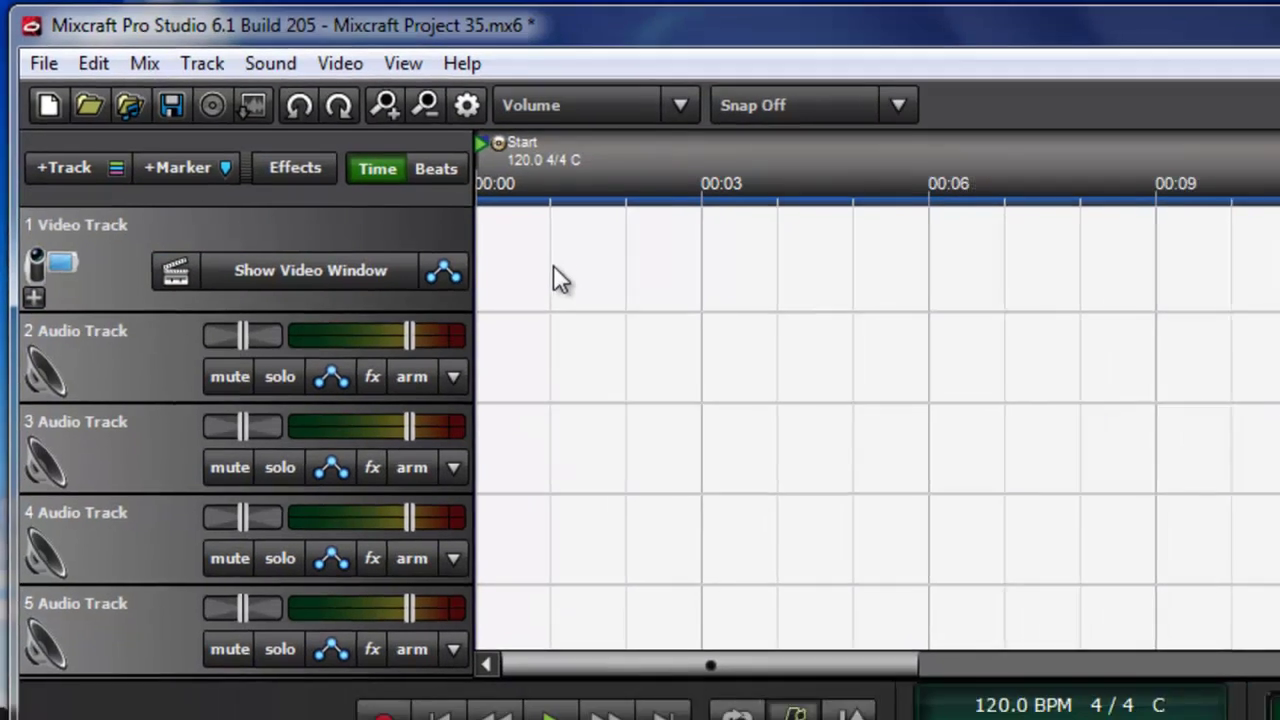
{"action": "right_click", "coordinate": [586, 277]}
{"action": "left_click", "coordinate": [766, 585]}
{"action": "left_click", "coordinate": [672, 515]}
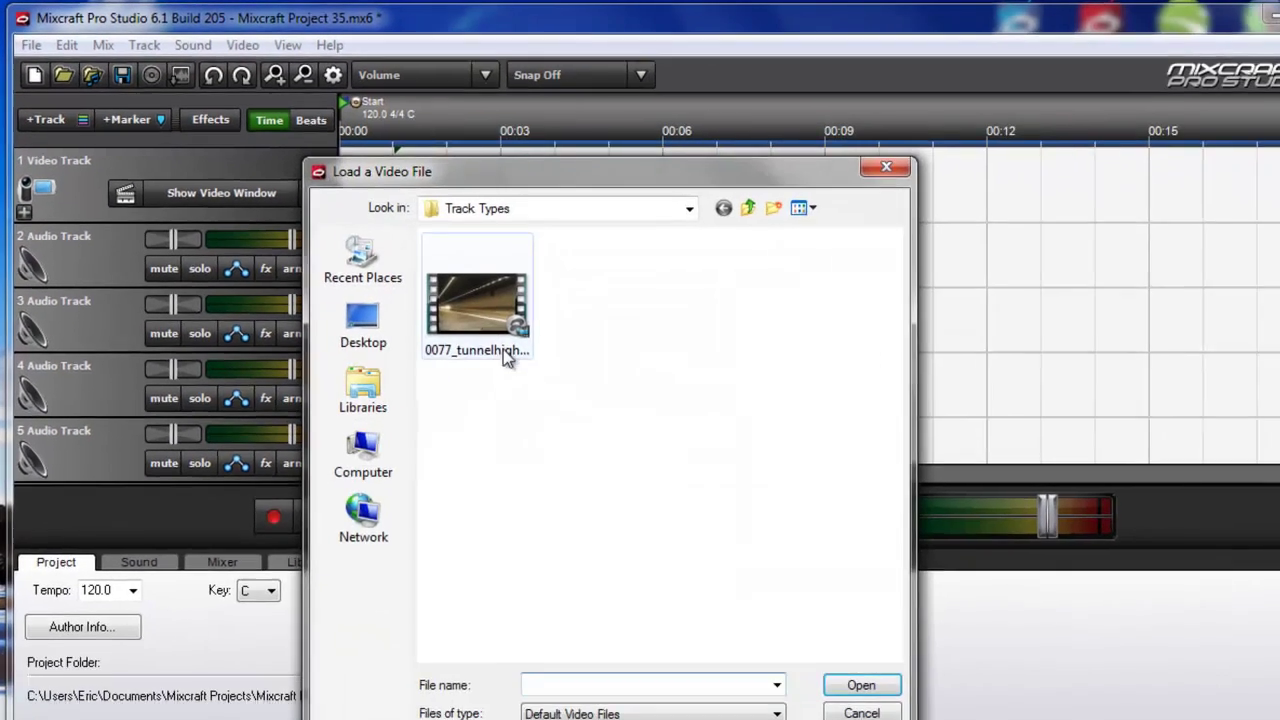
{"action": "left_click", "coordinate": [457, 290]}
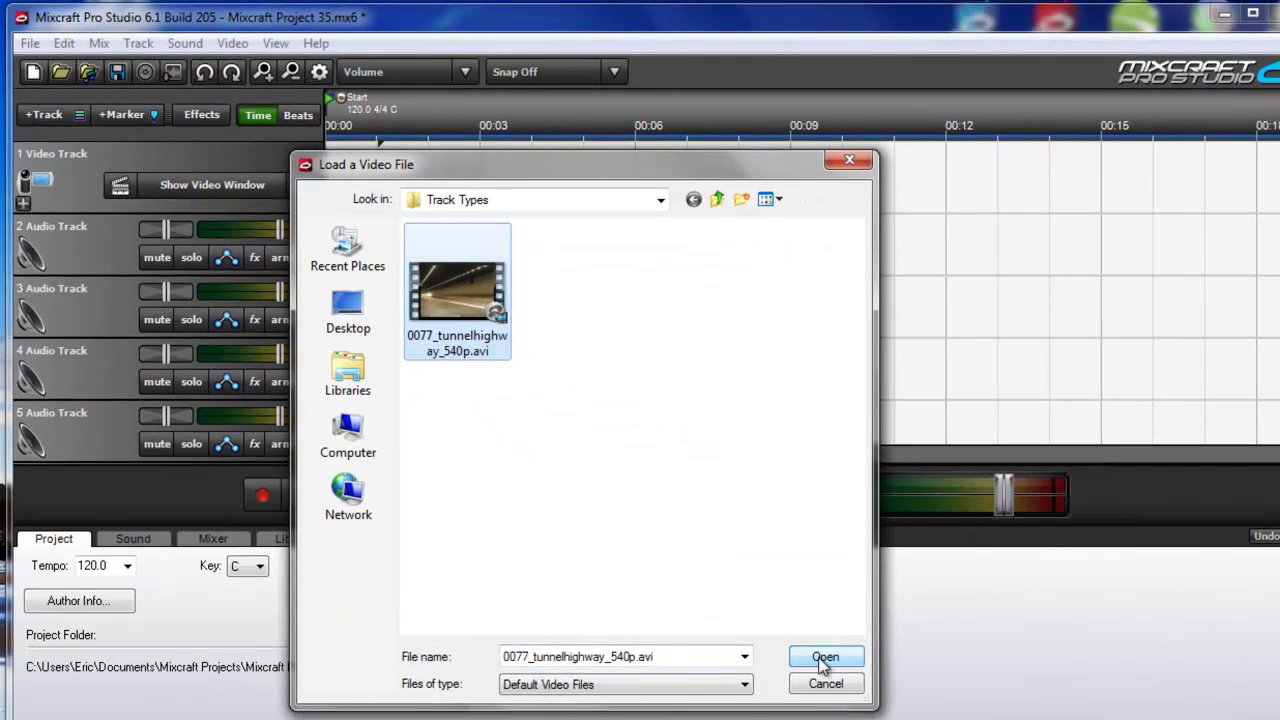
{"action": "left_click", "coordinate": [824, 658]}
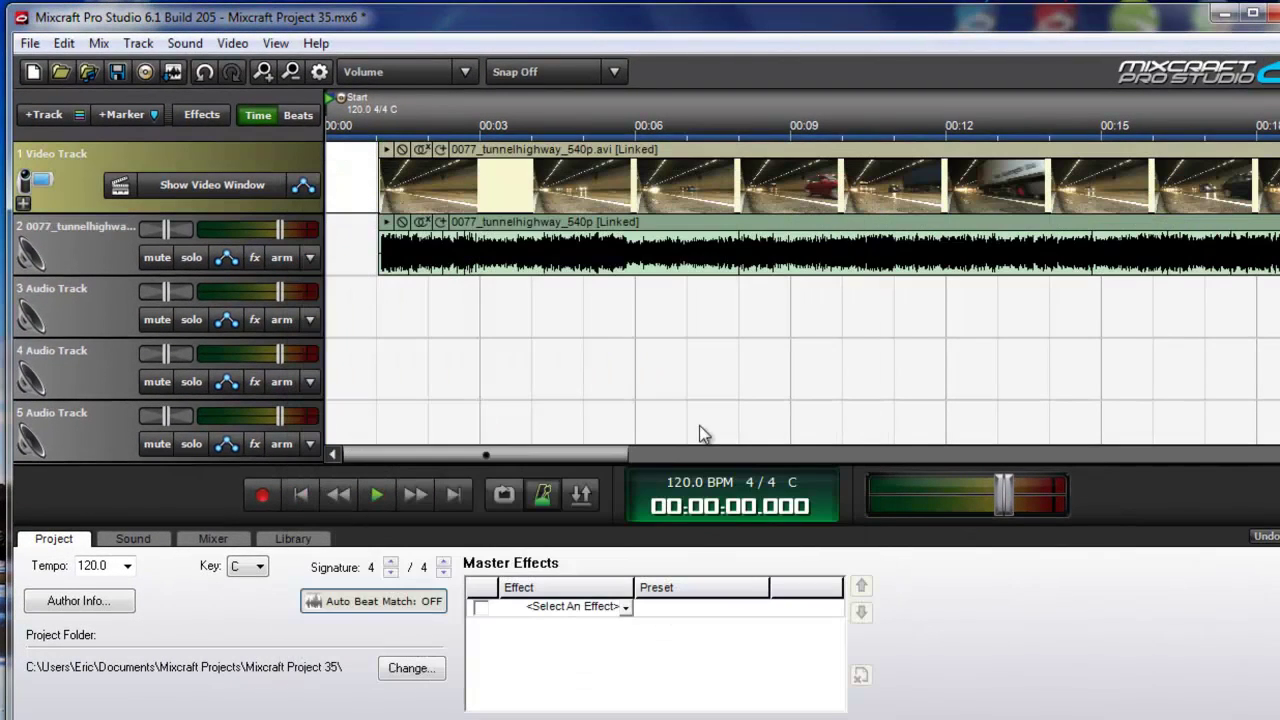
{"action": "left_click_drag", "start_coordinate": [598, 150], "coordinate": [490, 150]}
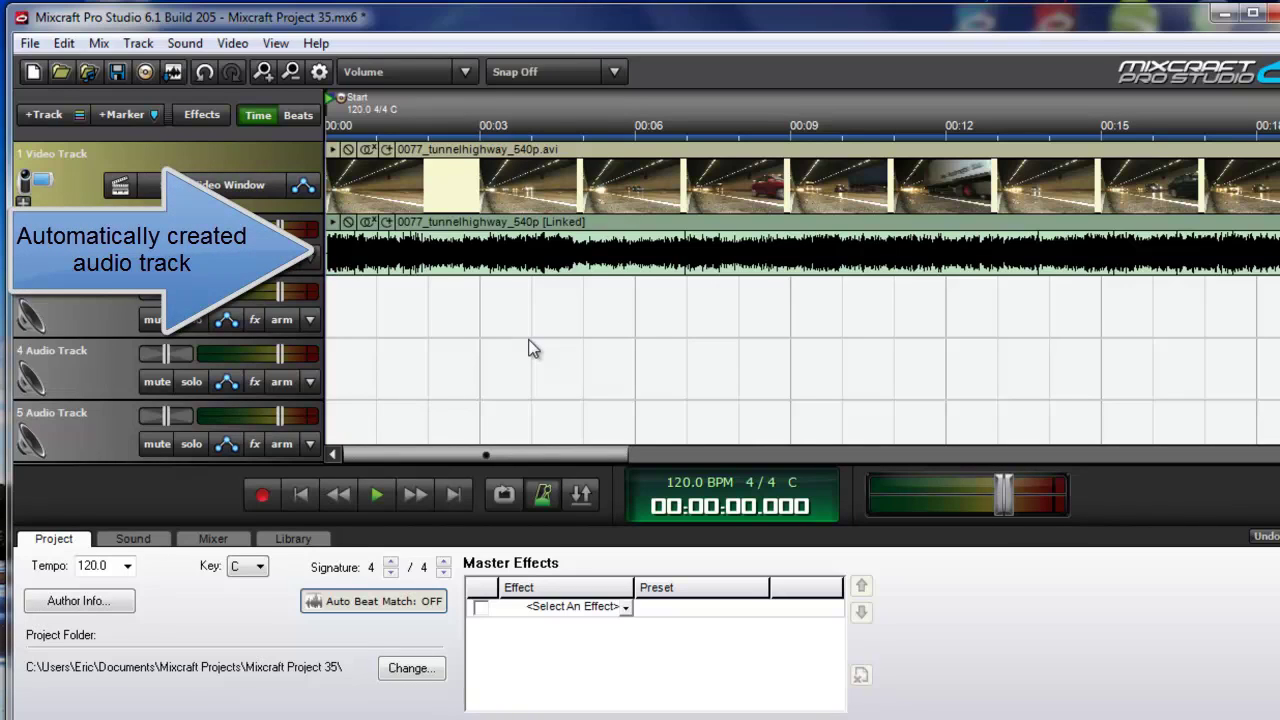
Load Image065.jpg onto the video track and slide it over the tunnel clip's end.
{"action": "scroll", "coordinate": [528, 346], "scroll_direction": "down", "scroll_amount": 3}
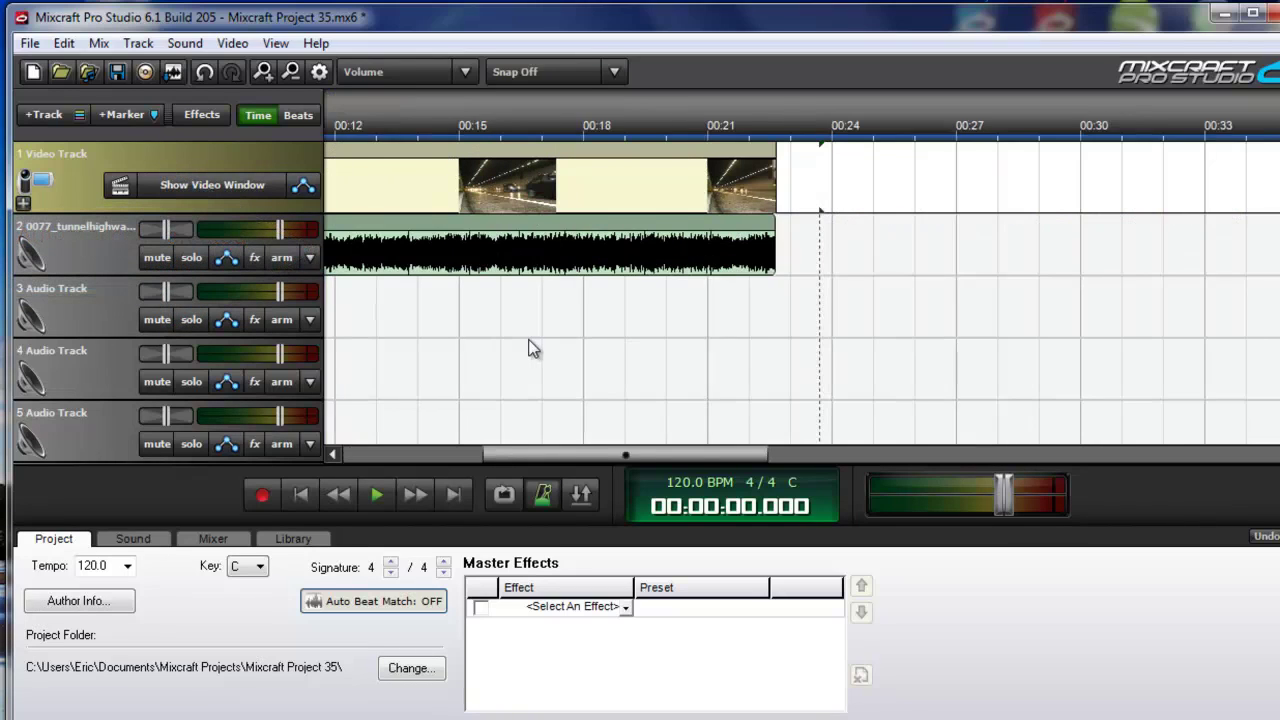
{"action": "right_click", "coordinate": [821, 206]}
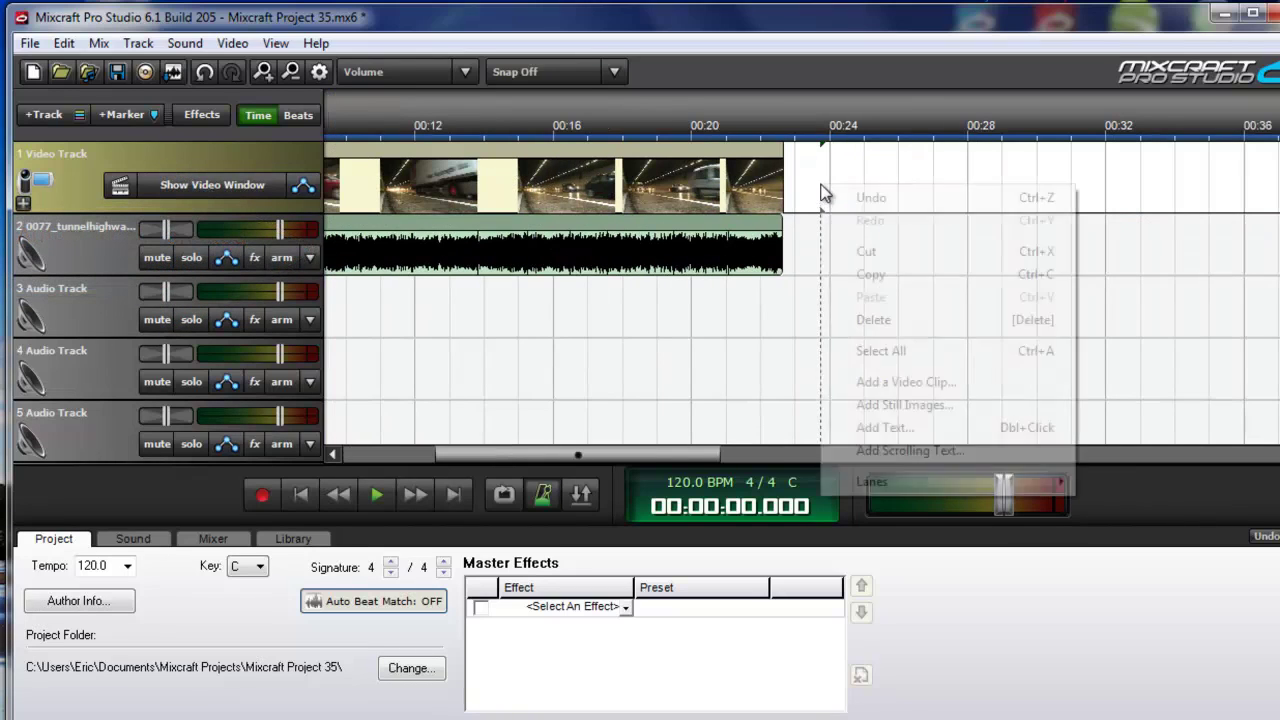
{"action": "left_click", "coordinate": [882, 409]}
{"action": "left_click", "coordinate": [269, 390]}
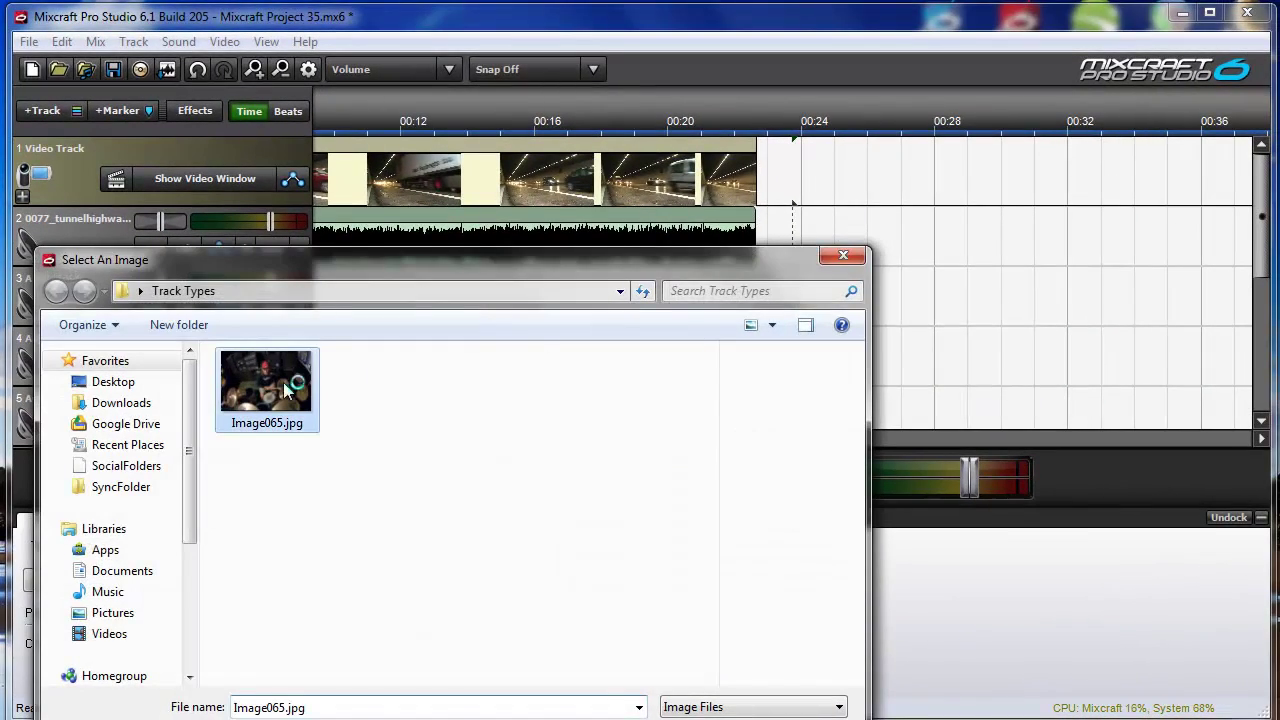
{"action": "key", "text": "Return"}
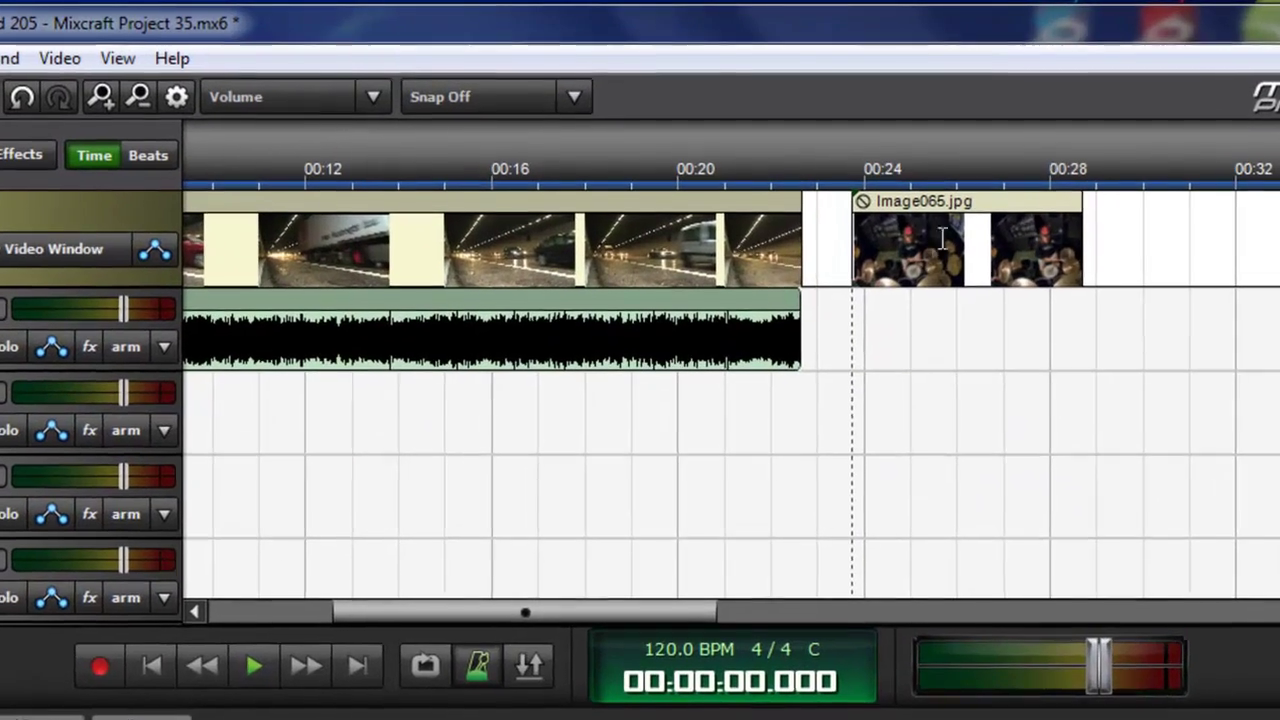
{"action": "left_click_drag", "start_coordinate": [877, 163], "coordinate": [819, 163]}
{"action": "left_click_drag", "start_coordinate": [888, 226], "coordinate": [873, 228]}
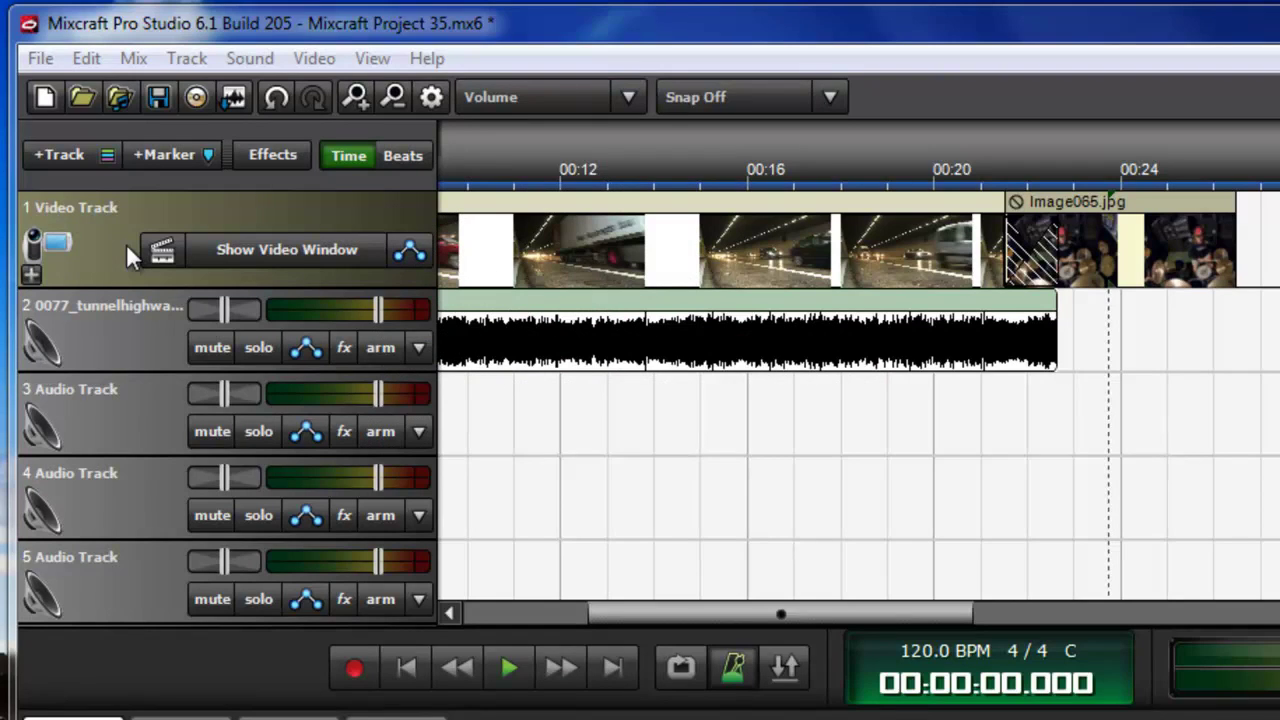
Insert a virtual instrument track at the top and set the playhead to about 00:10.
{"action": "left_click", "coordinate": [77, 157]}
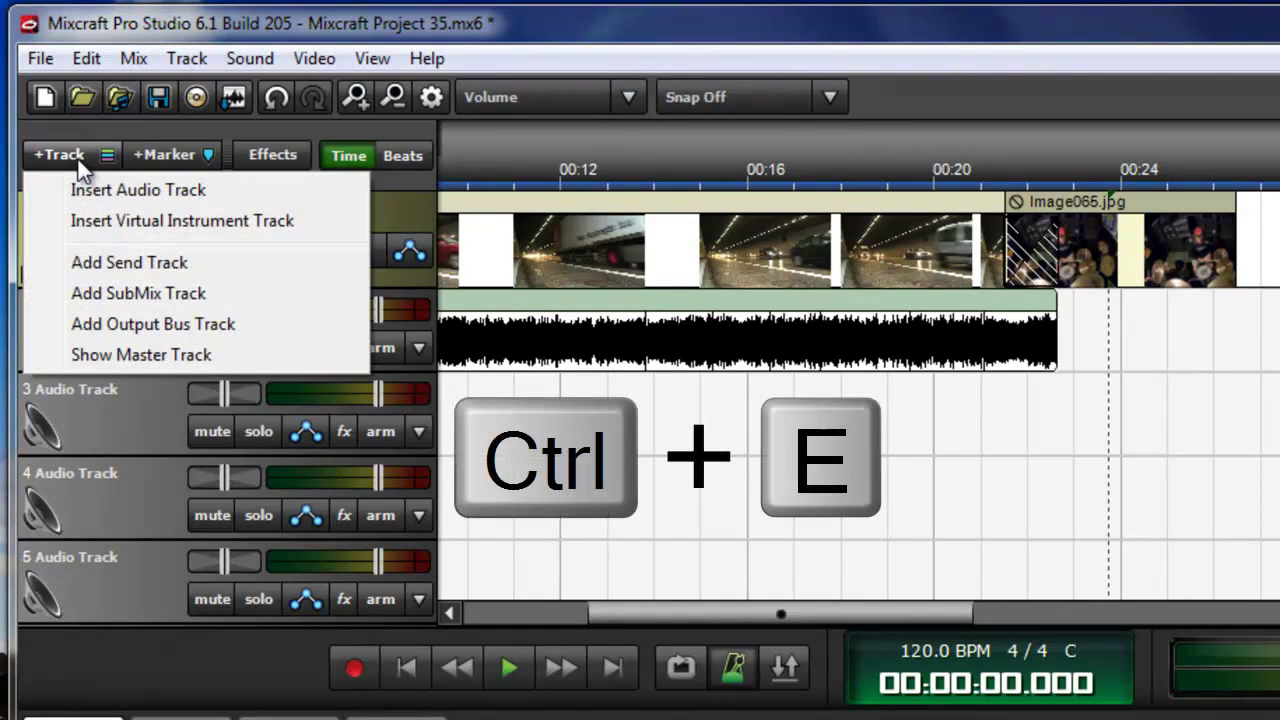
{"action": "left_click", "coordinate": [313, 220]}
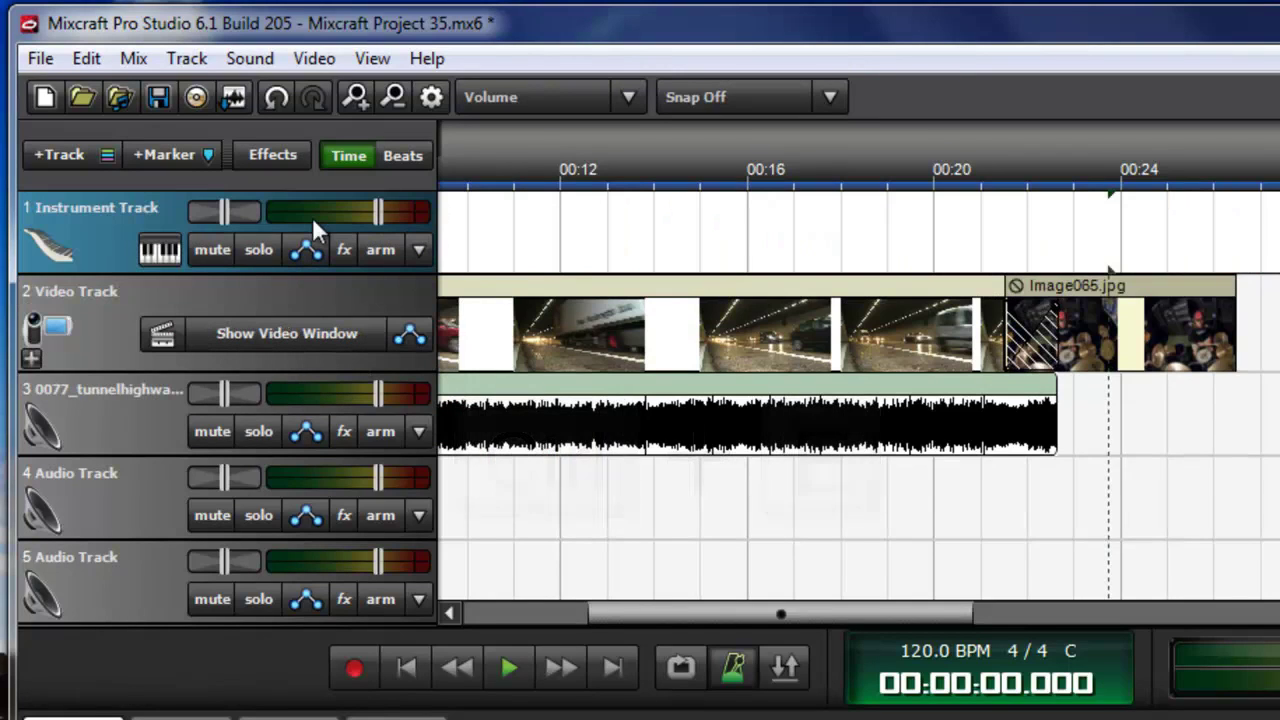
{"action": "left_click", "coordinate": [468, 228]}
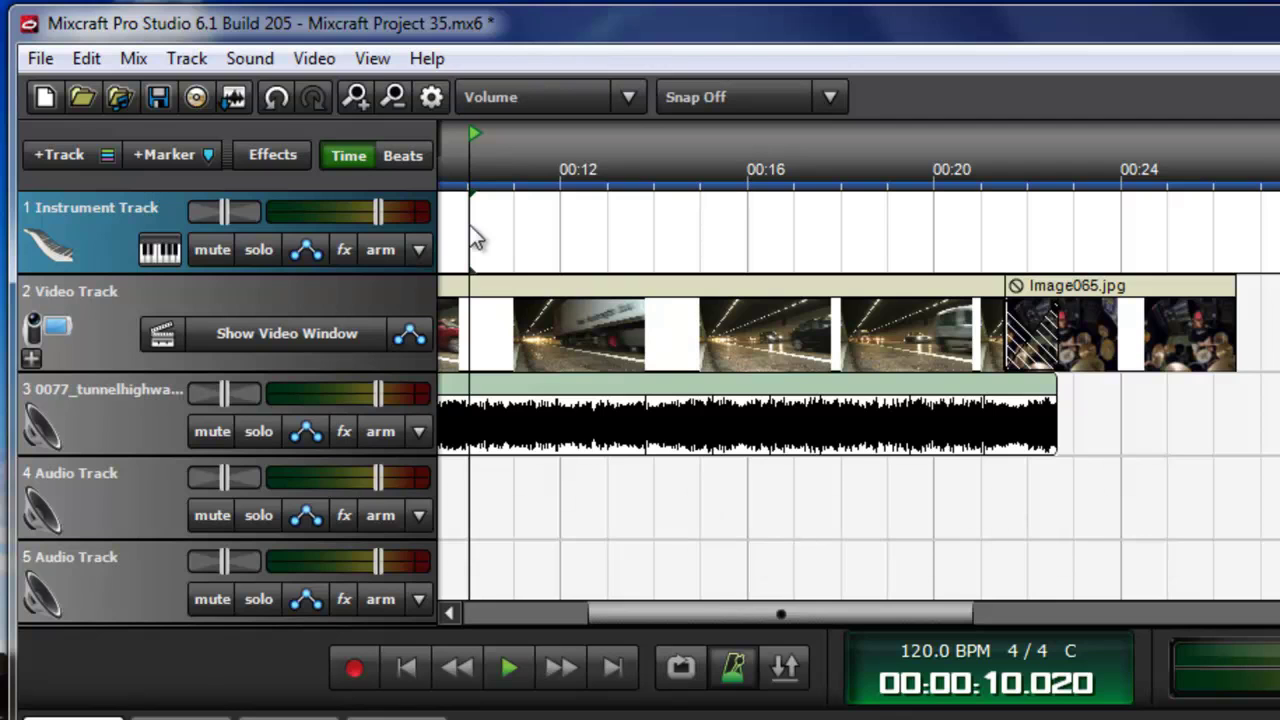
Open the Musical Typing keyboard from the View menu, then close it.
{"action": "left_click", "coordinate": [373, 59]}
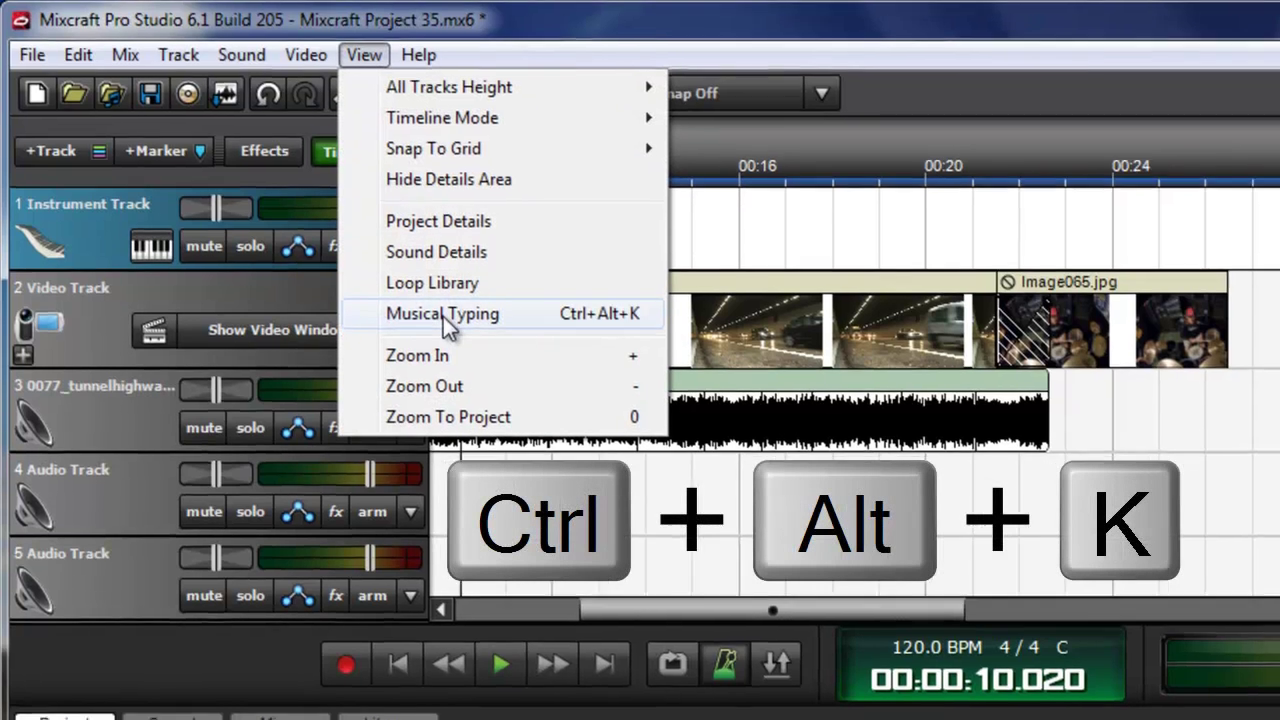
{"action": "left_click", "coordinate": [410, 317]}
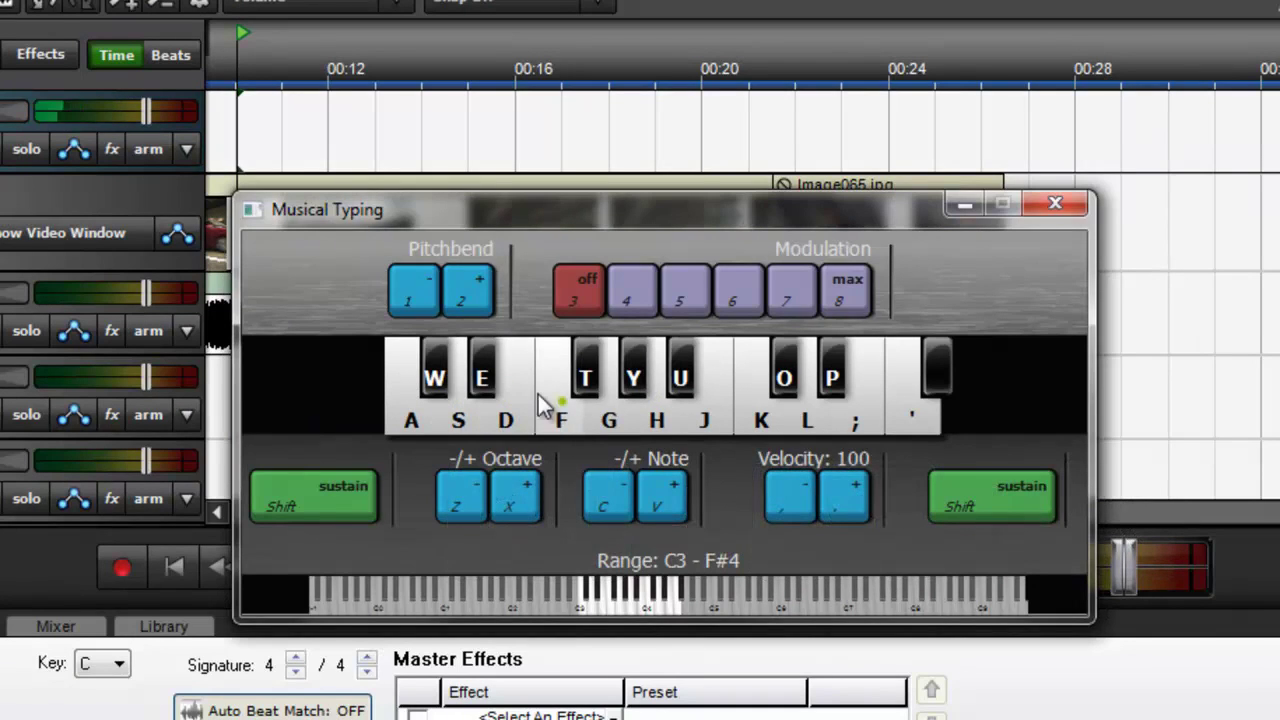
{"action": "left_click", "coordinate": [1062, 200]}
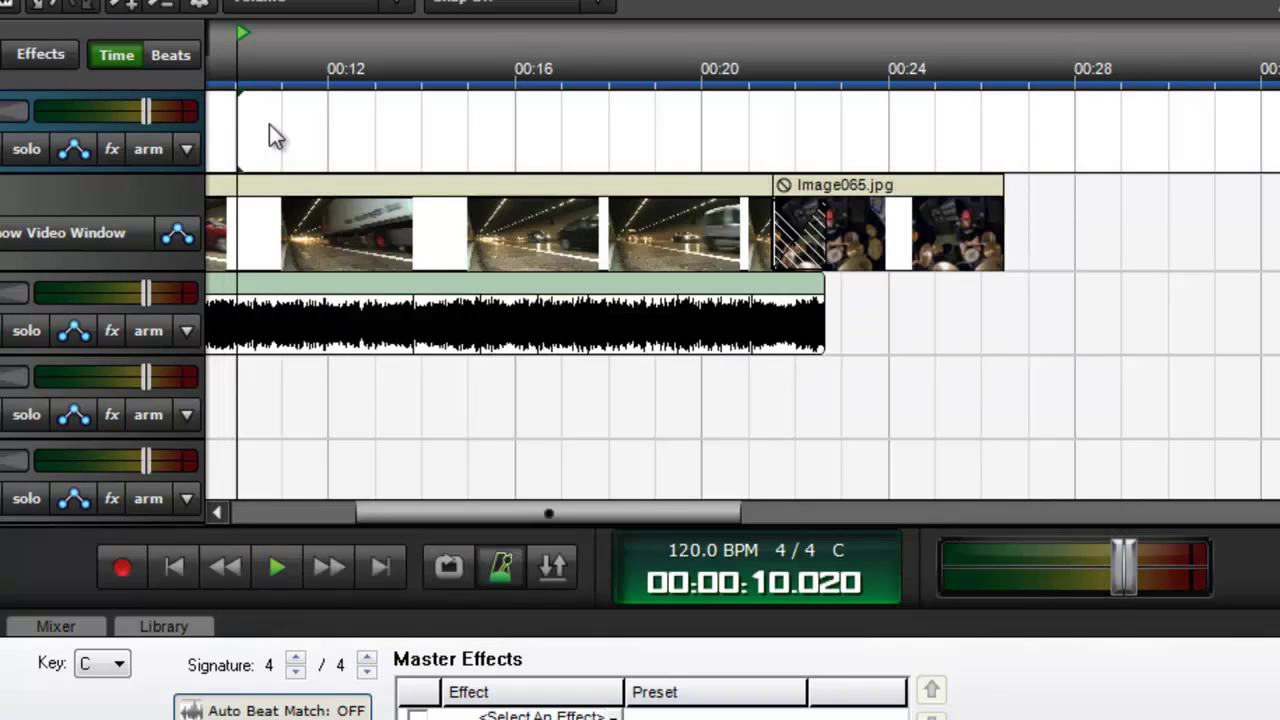
Add an instrument clip near 00:10 and draw an Eb4 note followed by a B3 note.
{"action": "right_click", "coordinate": [269, 124]}
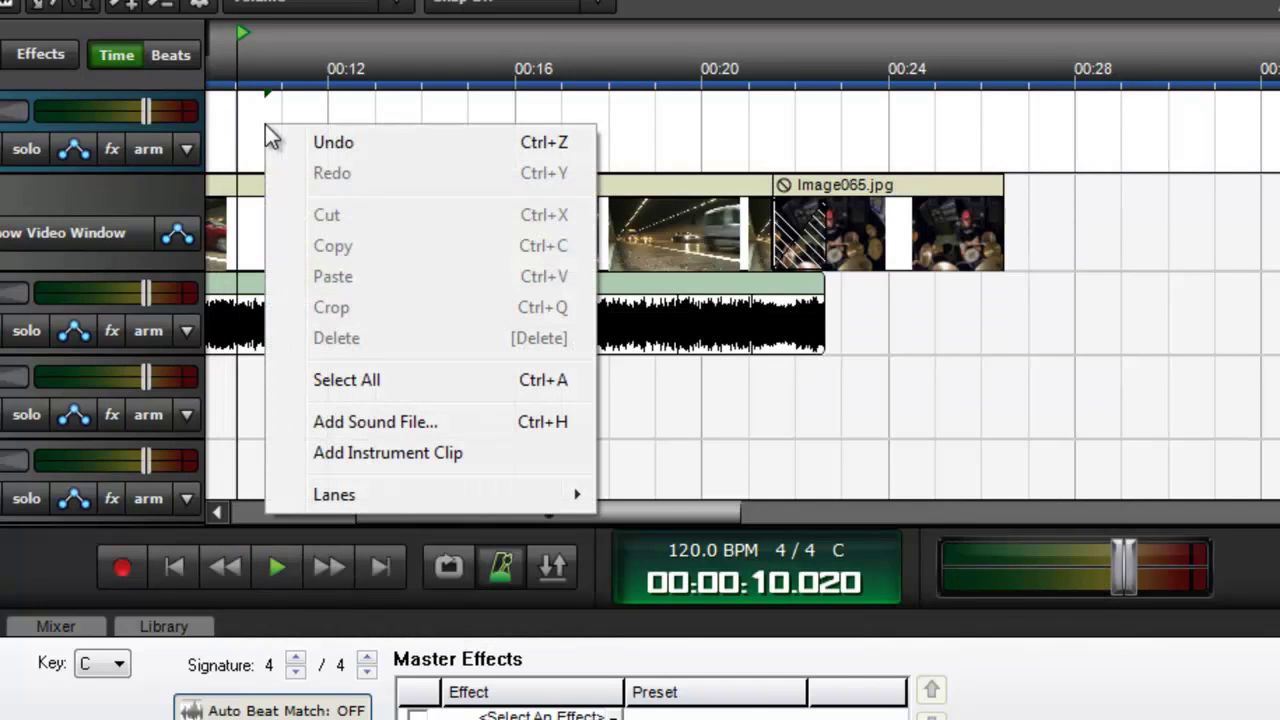
{"action": "left_click", "coordinate": [513, 457]}
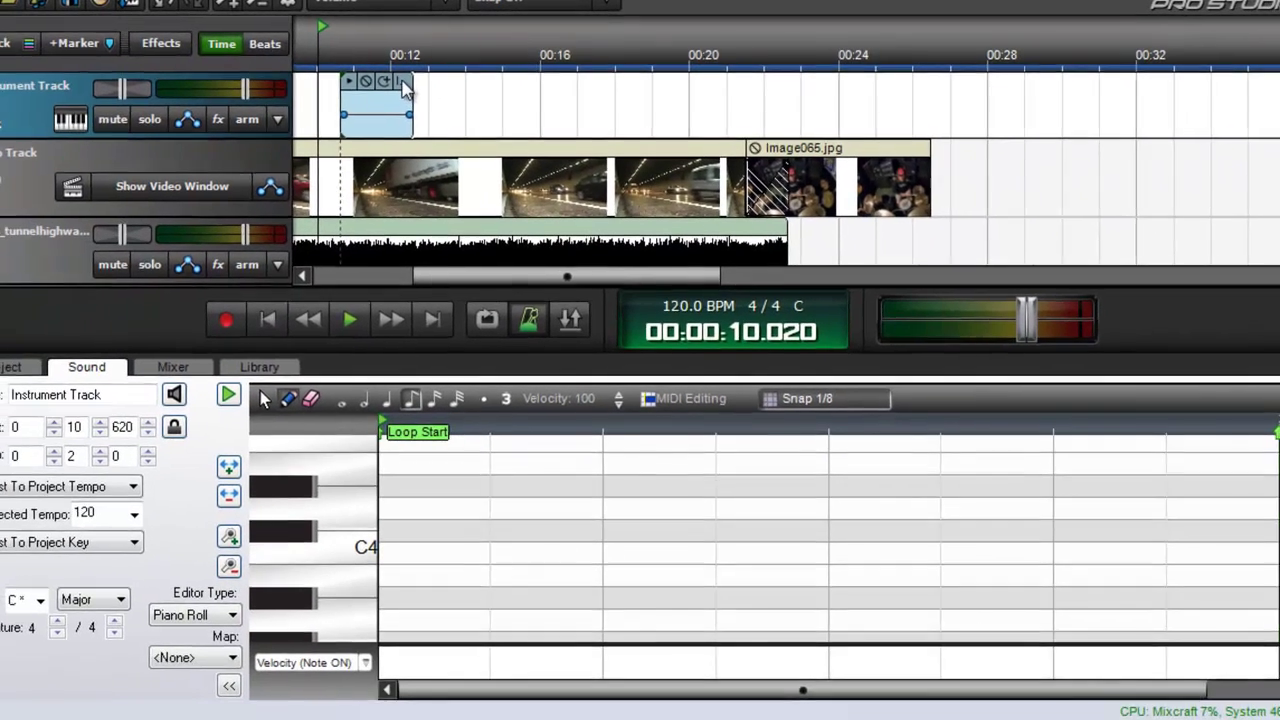
{"action": "left_click_drag", "start_coordinate": [368, 113], "coordinate": [284, 113]}
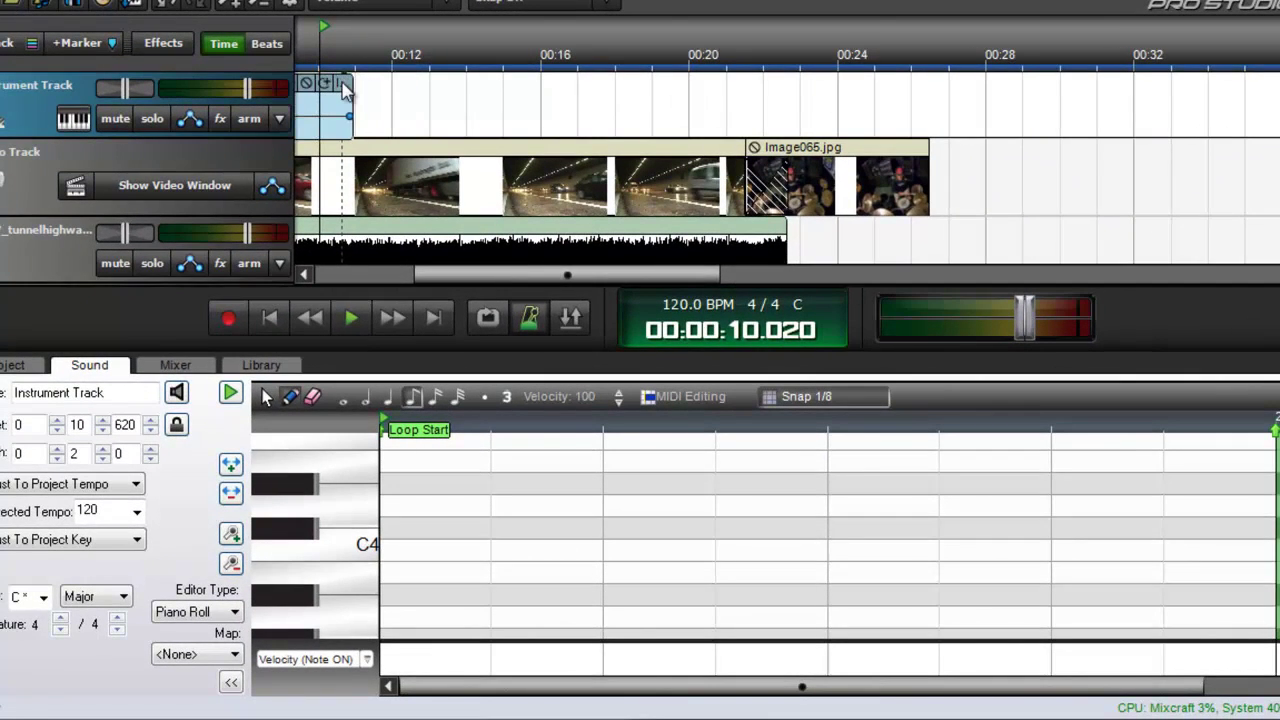
{"action": "left_click", "coordinate": [391, 482]}
{"action": "left_click", "coordinate": [651, 572]}
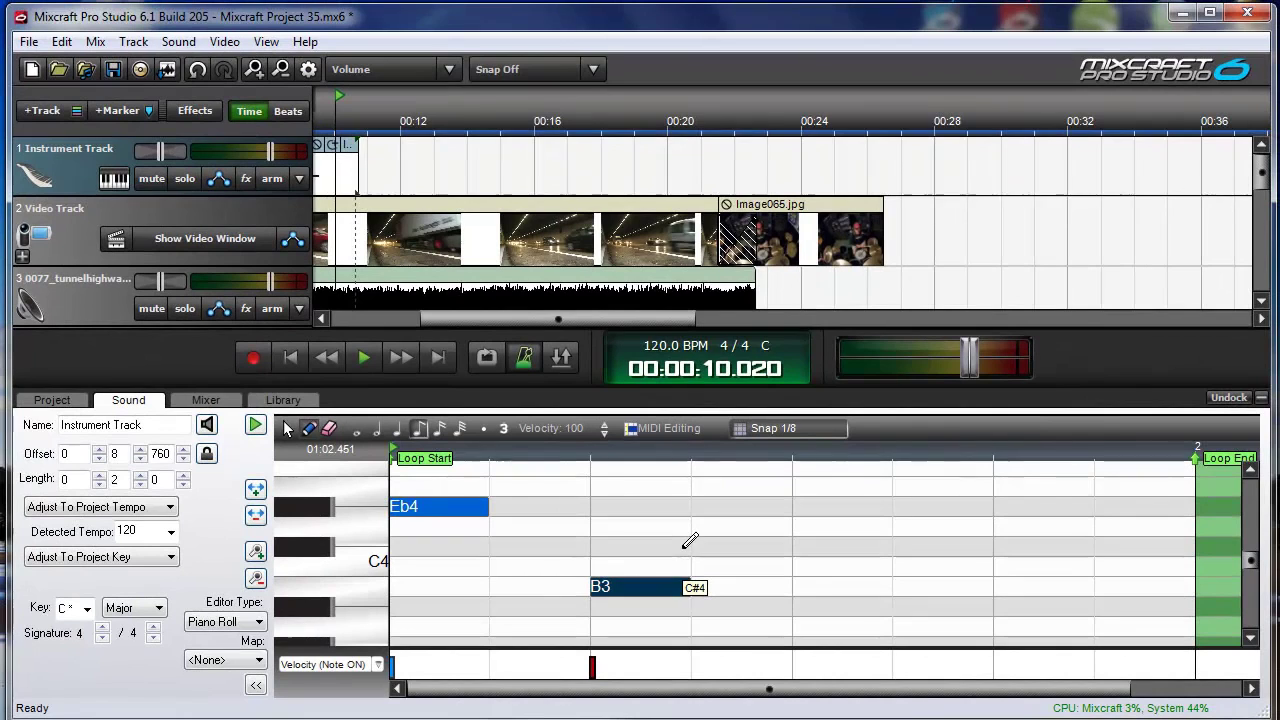
{"action": "left_click", "coordinate": [116, 182]}
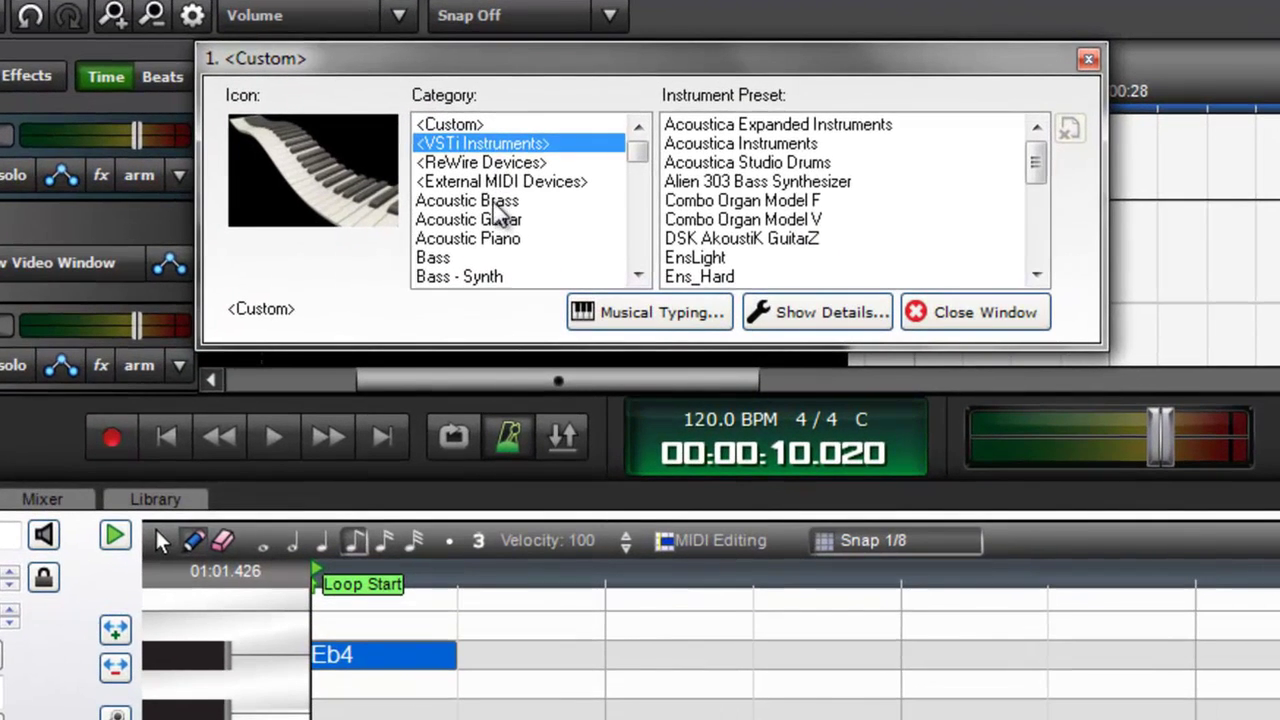
{"action": "left_click", "coordinate": [492, 203]}
{"action": "left_click", "coordinate": [485, 143]}
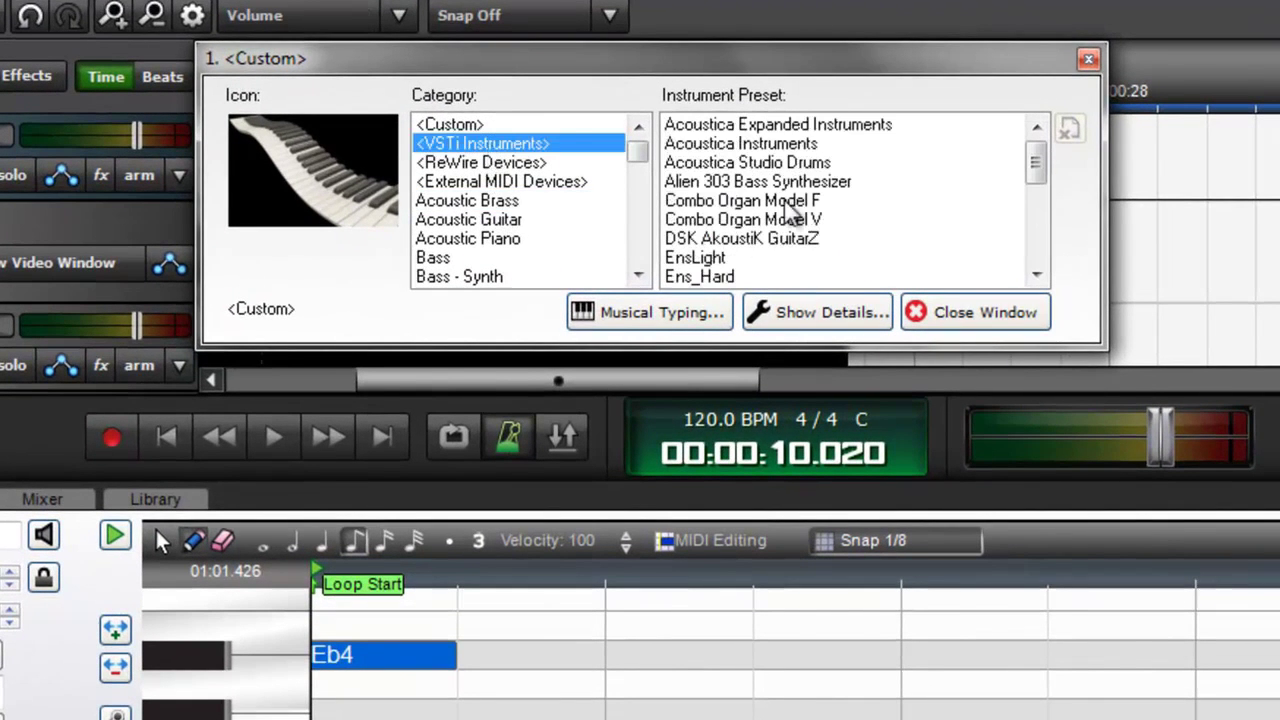
{"action": "left_click", "coordinate": [1036, 274]}
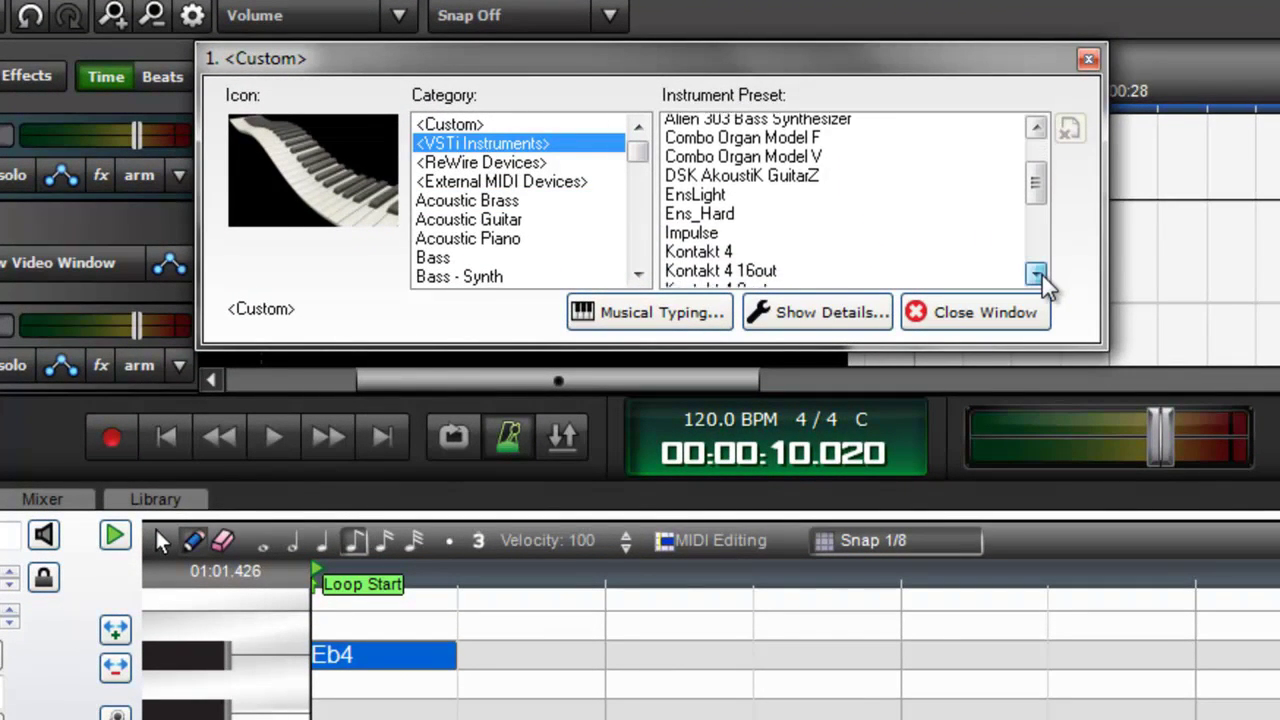
{"action": "left_click", "coordinate": [1036, 274]}
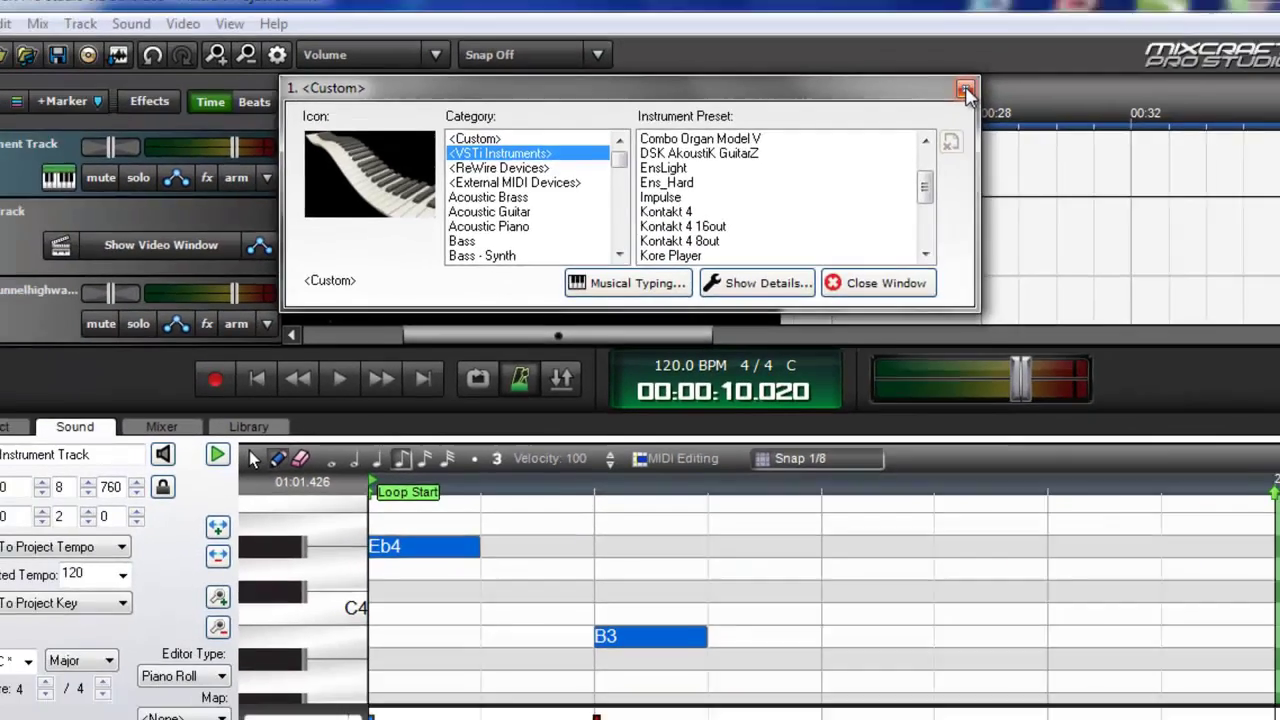
{"action": "left_click", "coordinate": [965, 91]}
Select audio track 4 and load You Are A Pirate.wav onto its lane.
{"action": "scroll", "coordinate": [86, 300], "scroll_direction": "down", "scroll_amount": 1}
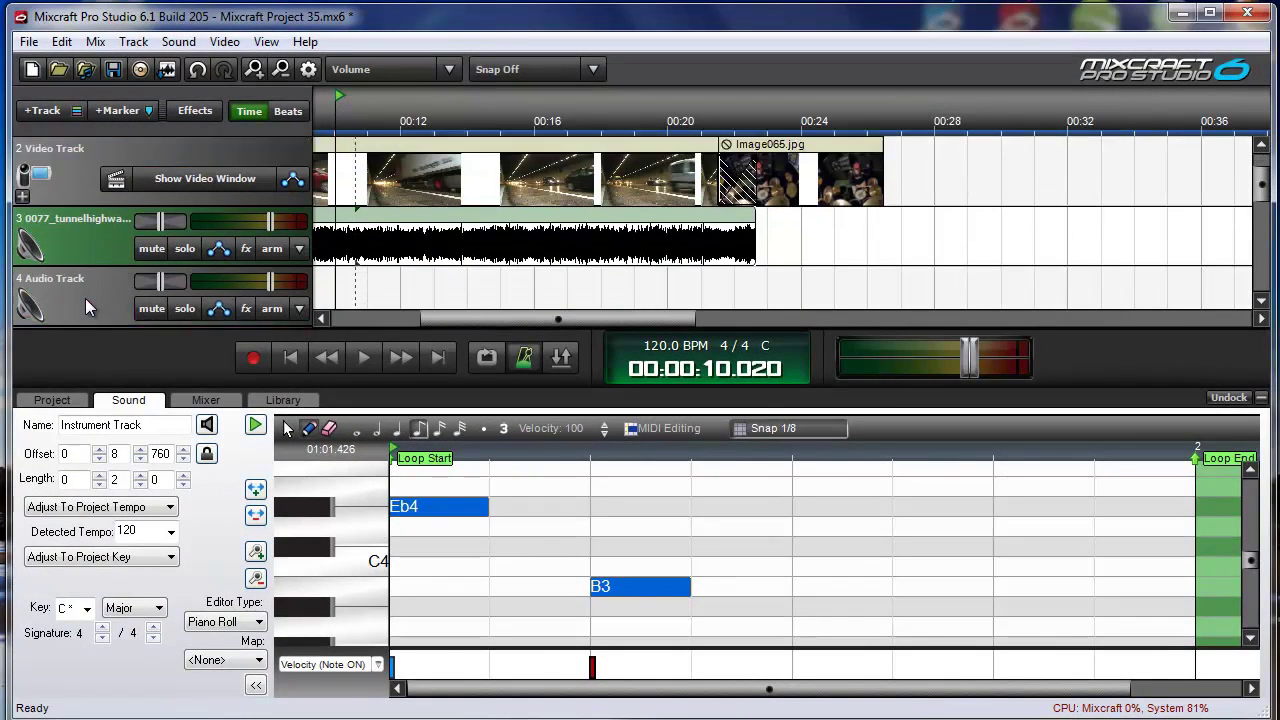
{"action": "scroll", "coordinate": [85, 298], "scroll_direction": "down", "scroll_amount": 1}
{"action": "left_click", "coordinate": [120, 233]}
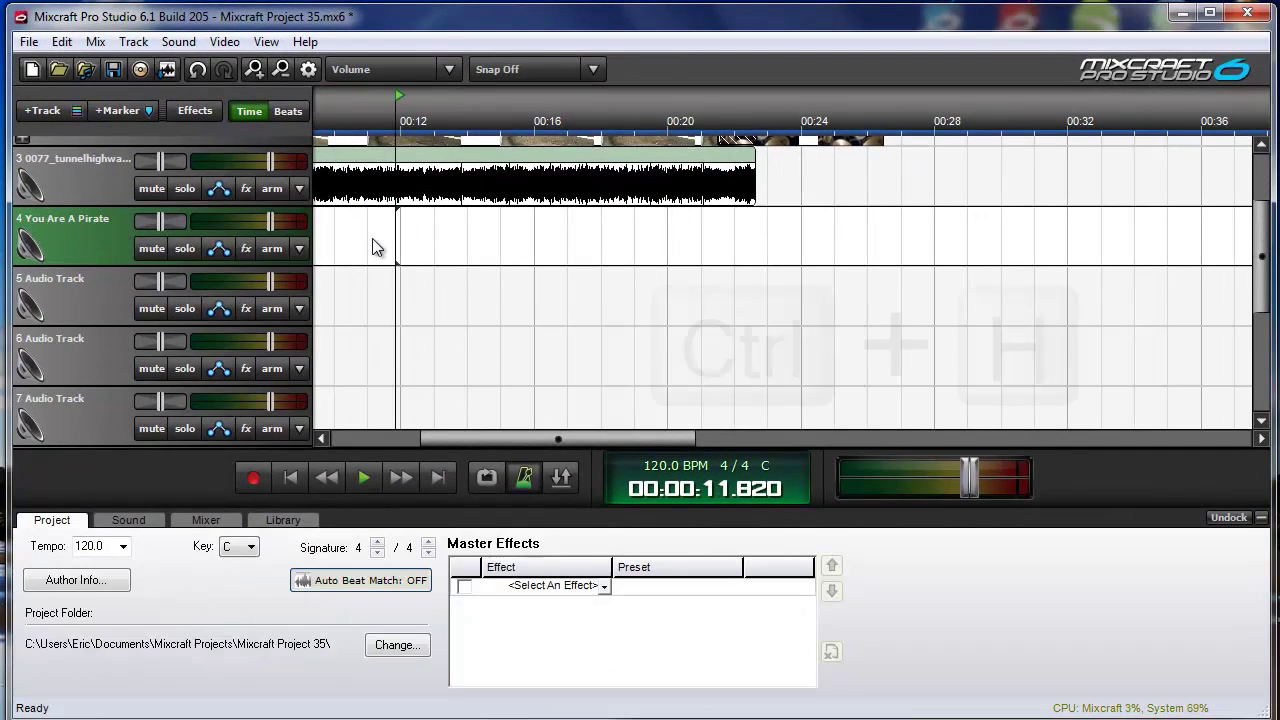
{"action": "right_click", "coordinate": [372, 240]}
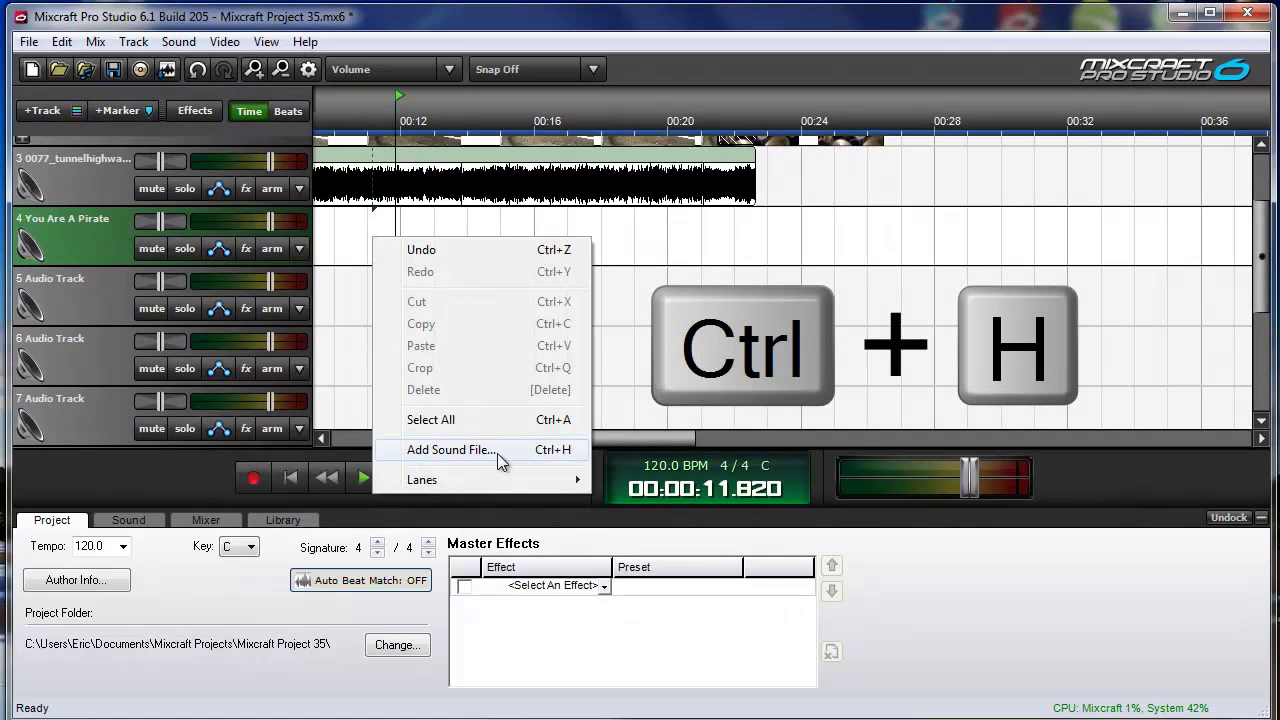
{"action": "left_click", "coordinate": [450, 450]}
{"action": "left_click", "coordinate": [452, 263]}
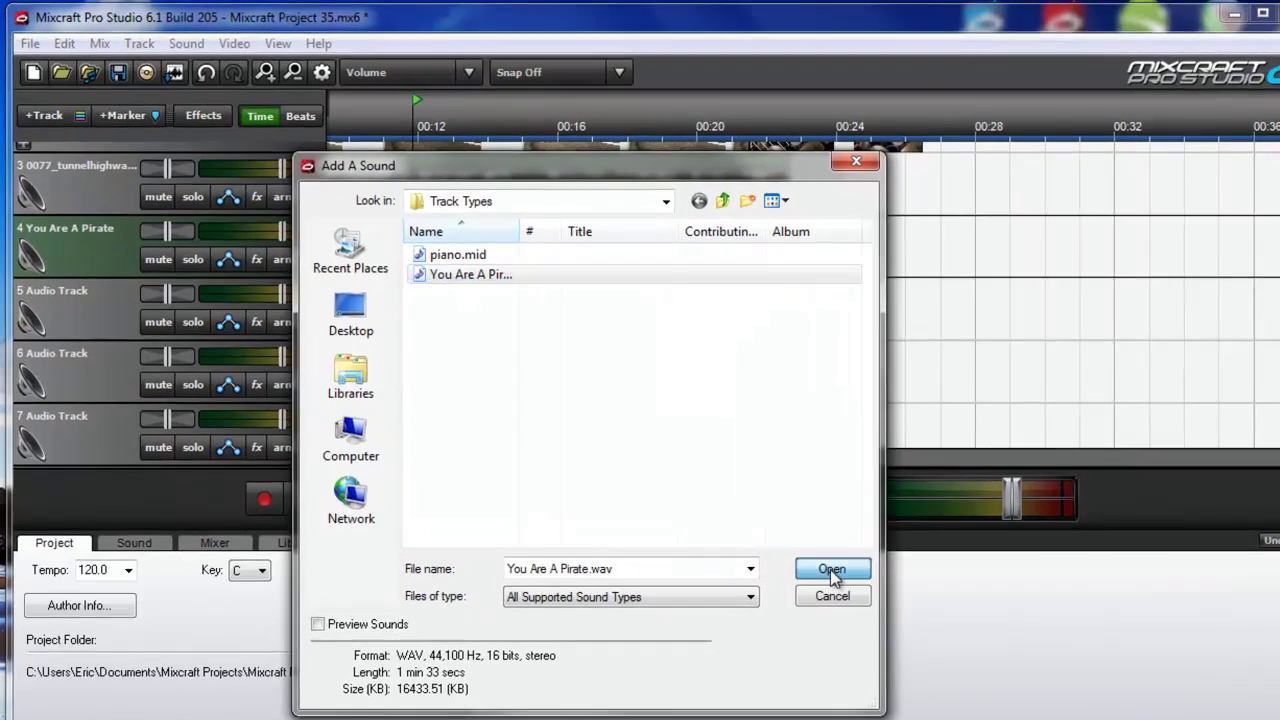
{"action": "left_click", "coordinate": [797, 546]}
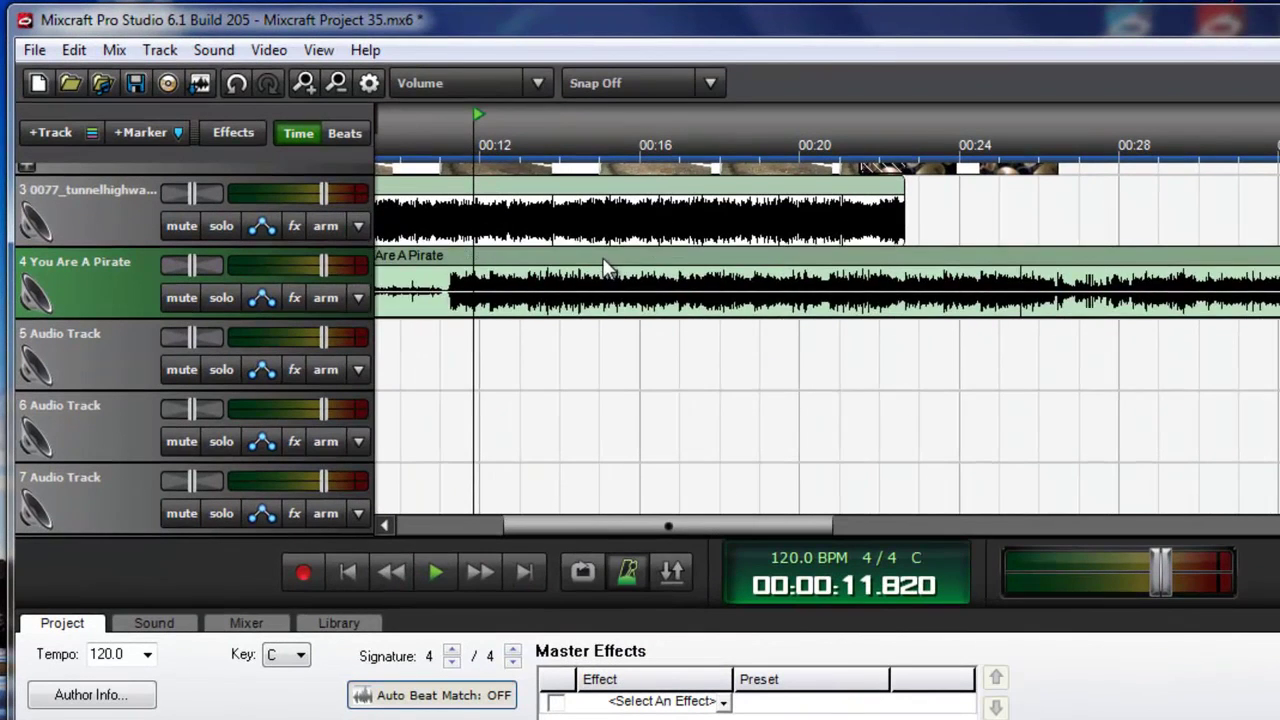
{"action": "scroll", "coordinate": [646, 366], "scroll_direction": "down", "scroll_amount": 3}
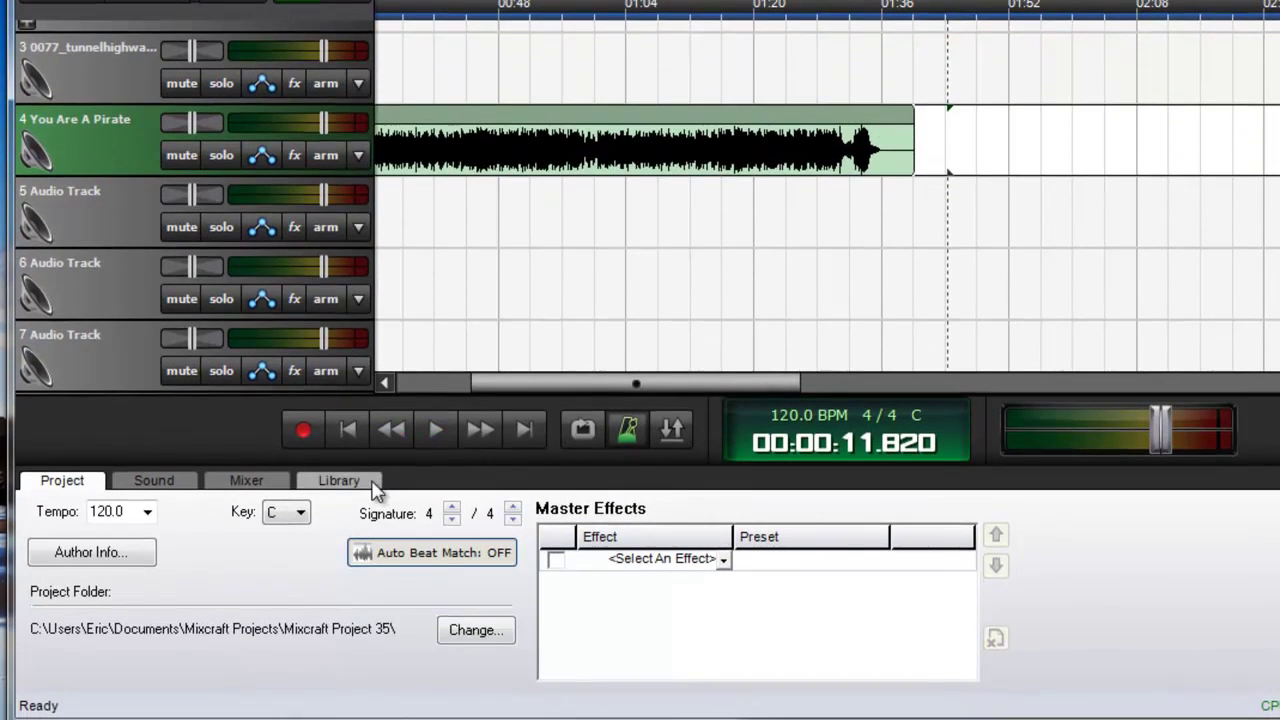
Show the Library and set its category dropdown to All to list every loop.
{"action": "left_click", "coordinate": [339, 615]}
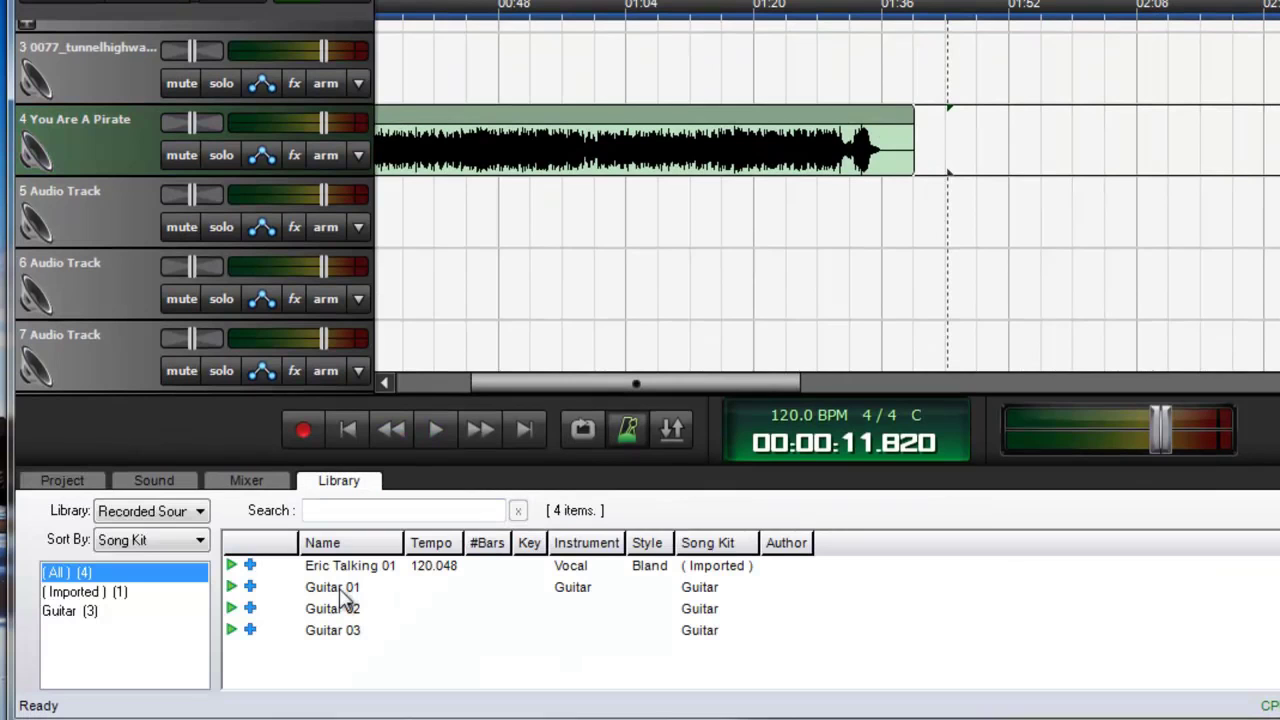
{"action": "left_click", "coordinate": [180, 515]}
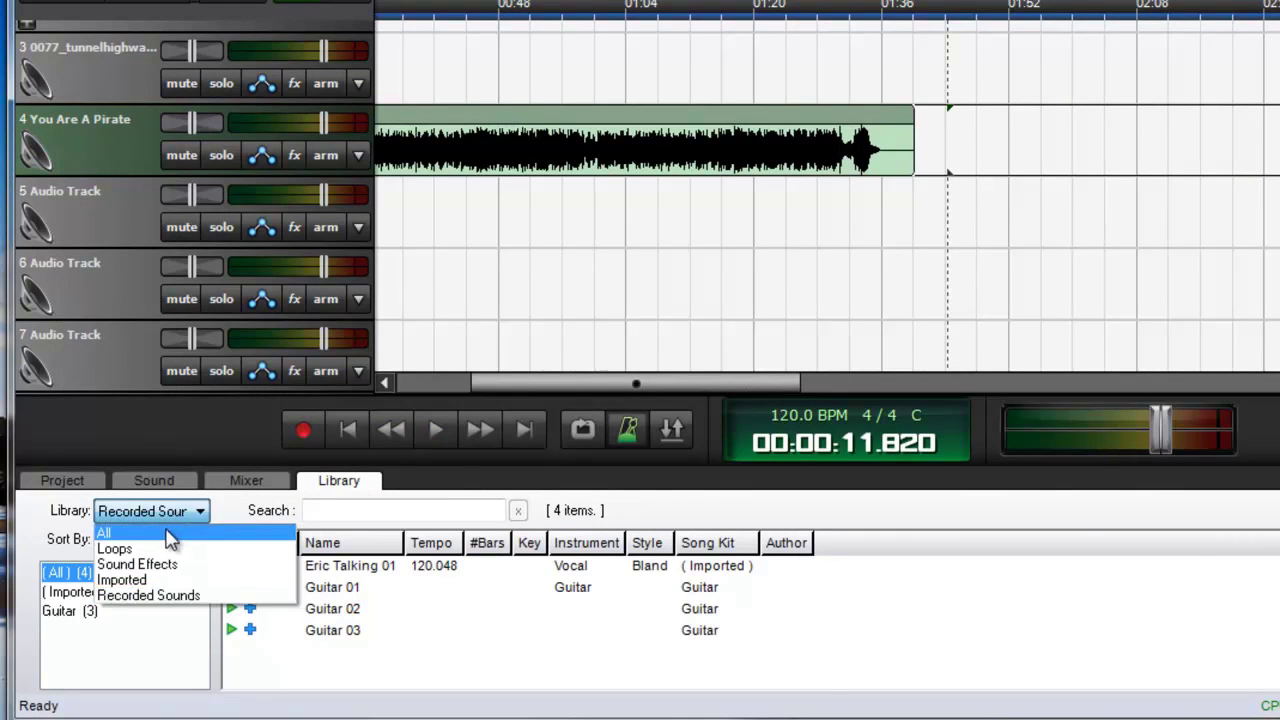
{"action": "left_click", "coordinate": [104, 533]}
{"action": "left_click", "coordinate": [340, 611]}
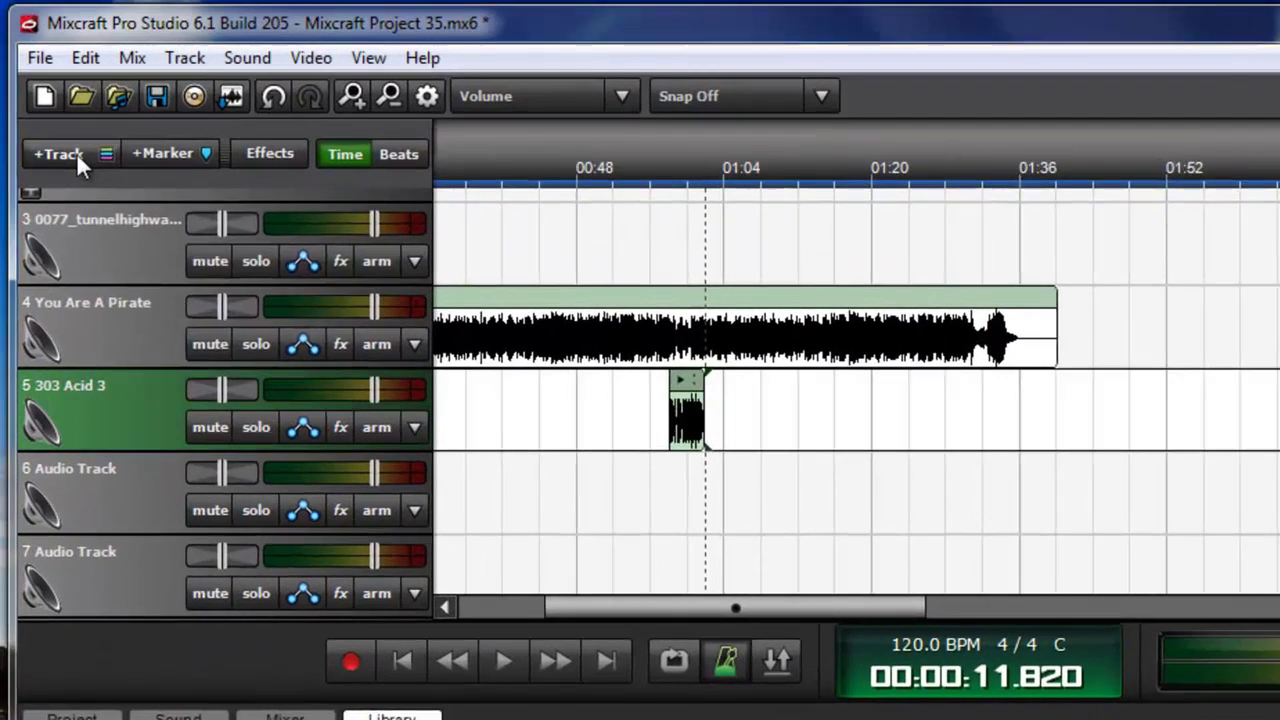
Add a send track from the +Track menu, creating 12 Send 1.
{"action": "left_click", "coordinate": [58, 112]}
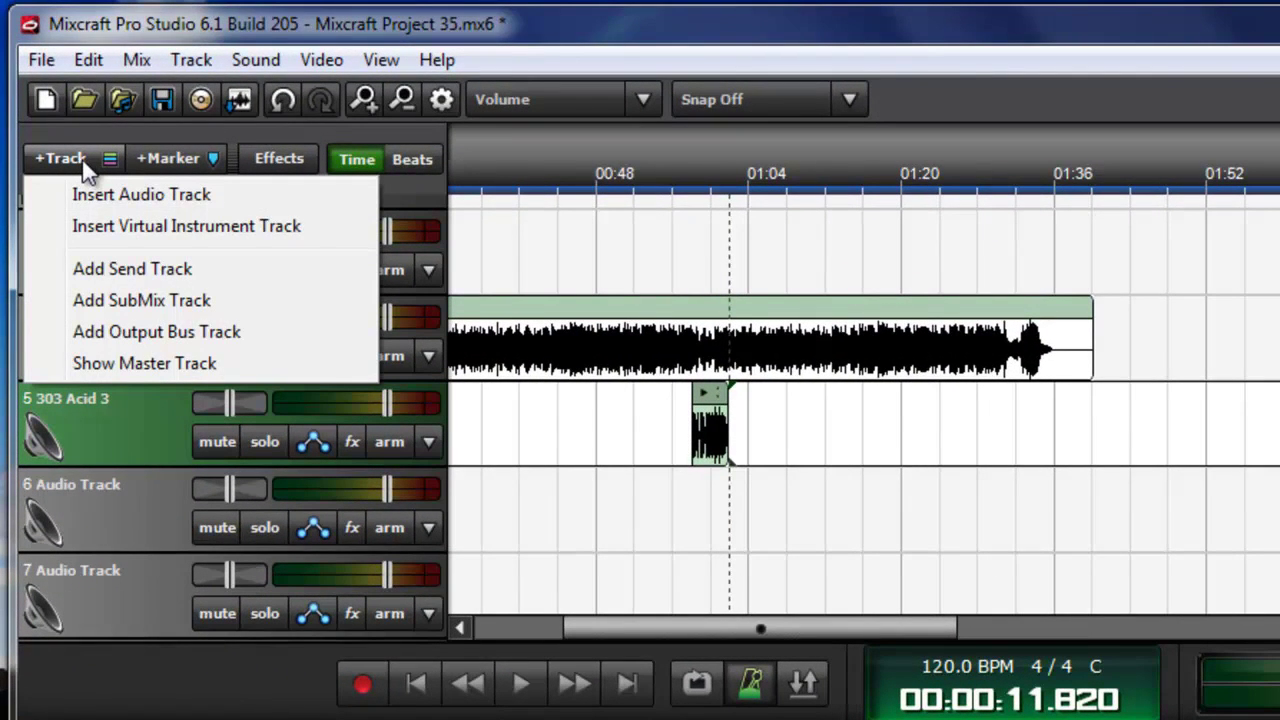
{"action": "left_click", "coordinate": [125, 270]}
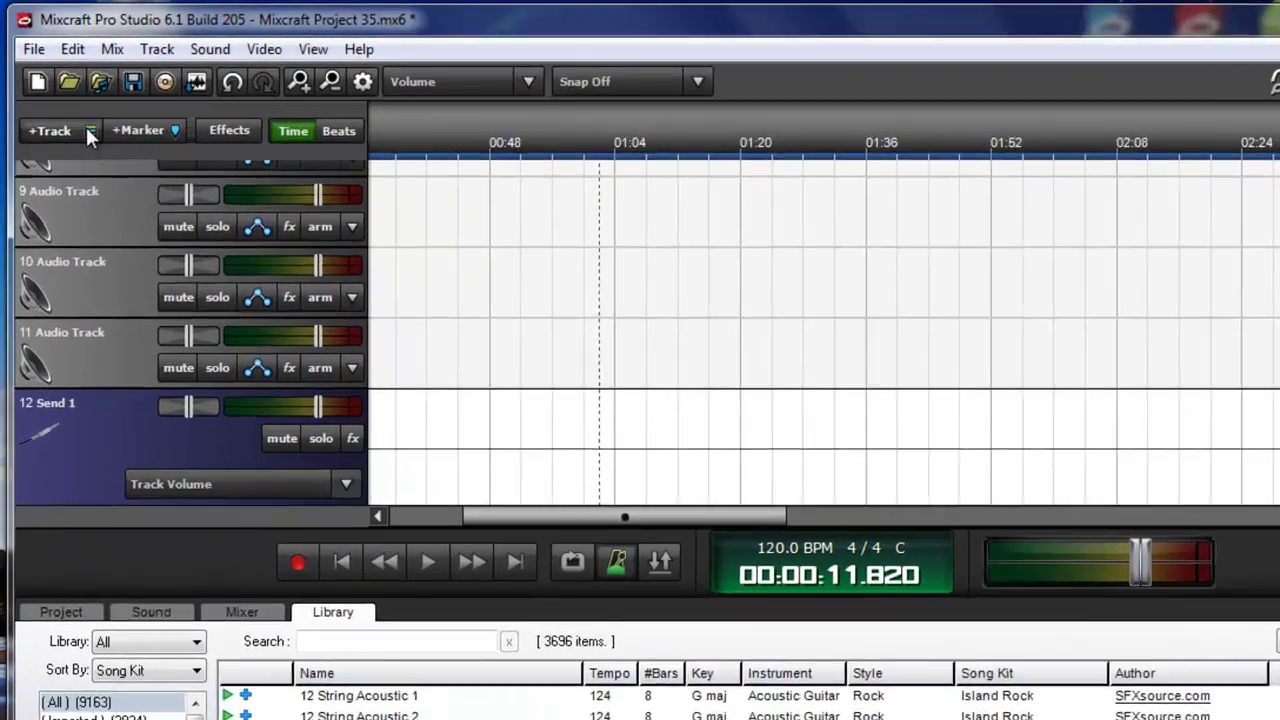
Add a SubMix 1 track and move the instrument tracks into it.
{"action": "left_click", "coordinate": [76, 111]}
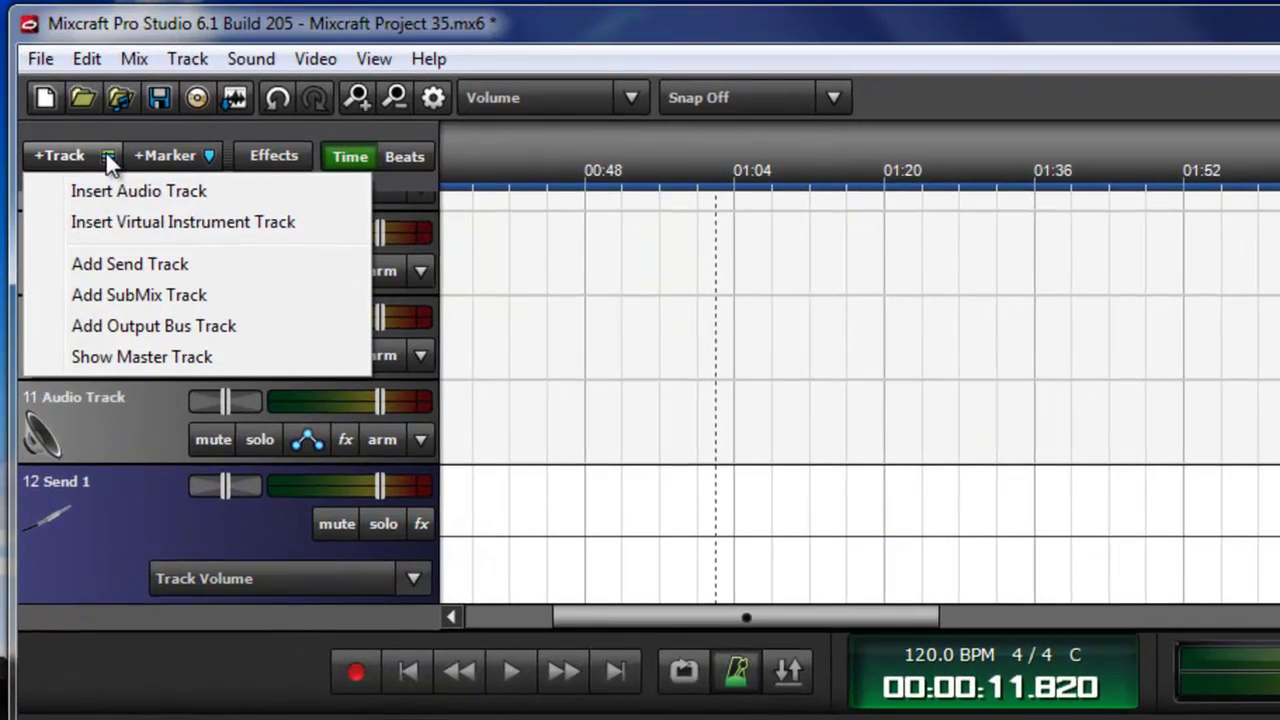
{"action": "left_click", "coordinate": [172, 297]}
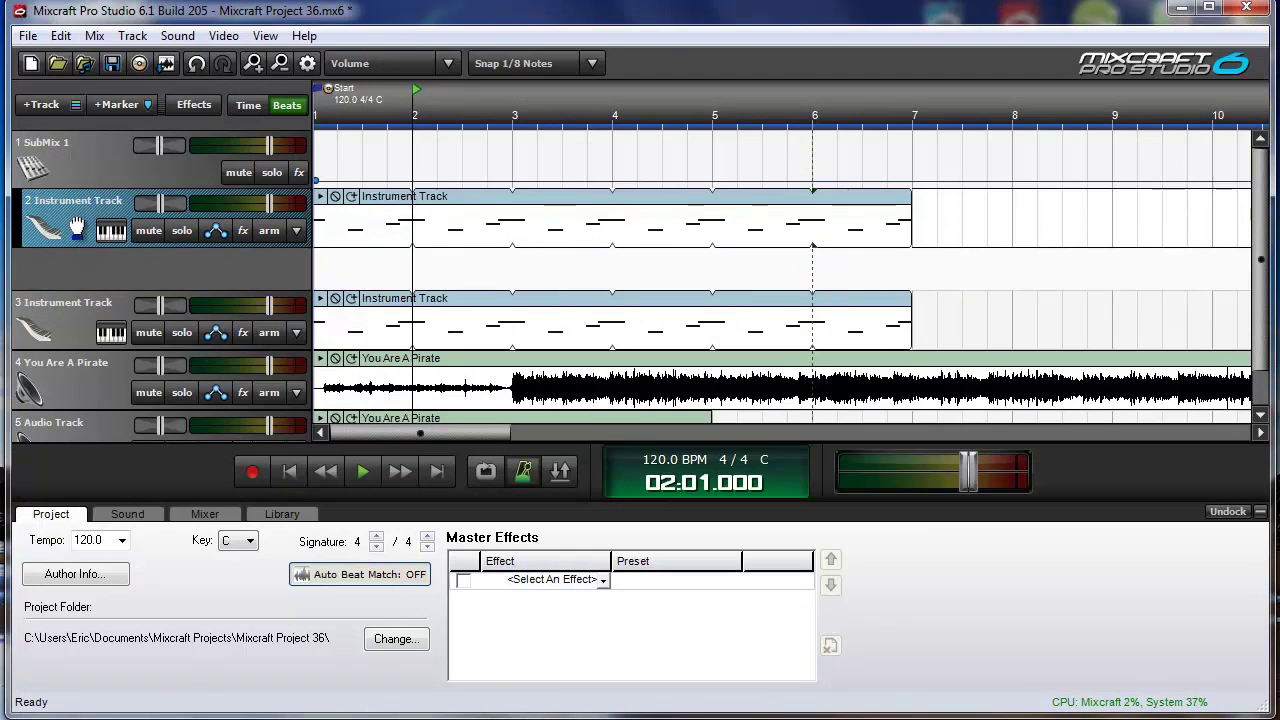
{"action": "left_click_drag", "start_coordinate": [77, 228], "coordinate": [60, 160]}
{"action": "left_click_drag", "start_coordinate": [75, 309], "coordinate": [72, 250]}
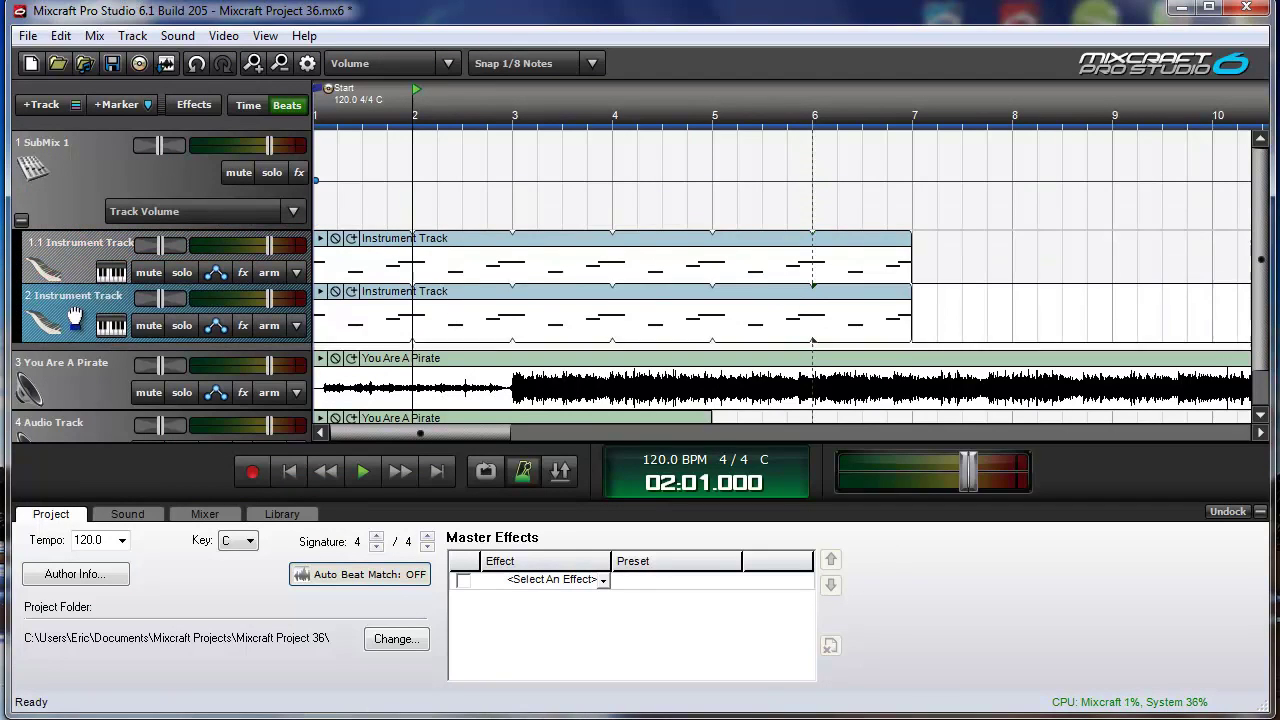
Nest You Are A Pirate and the audio track in SubMix 1, then collapse and expand it.
{"action": "left_click", "coordinate": [74, 386]}
{"action": "left_click_drag", "start_coordinate": [74, 386], "coordinate": [87, 414]}
{"action": "left_click", "coordinate": [21, 220]}
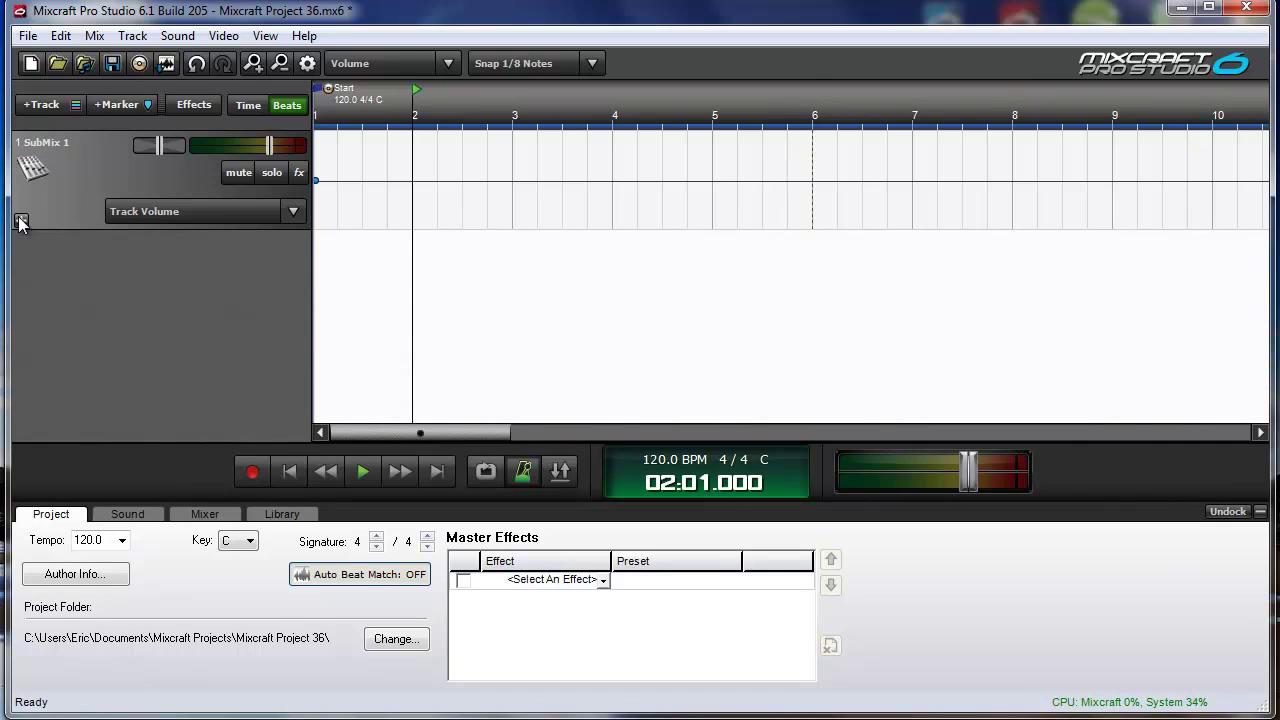
{"action": "left_click", "coordinate": [21, 220]}
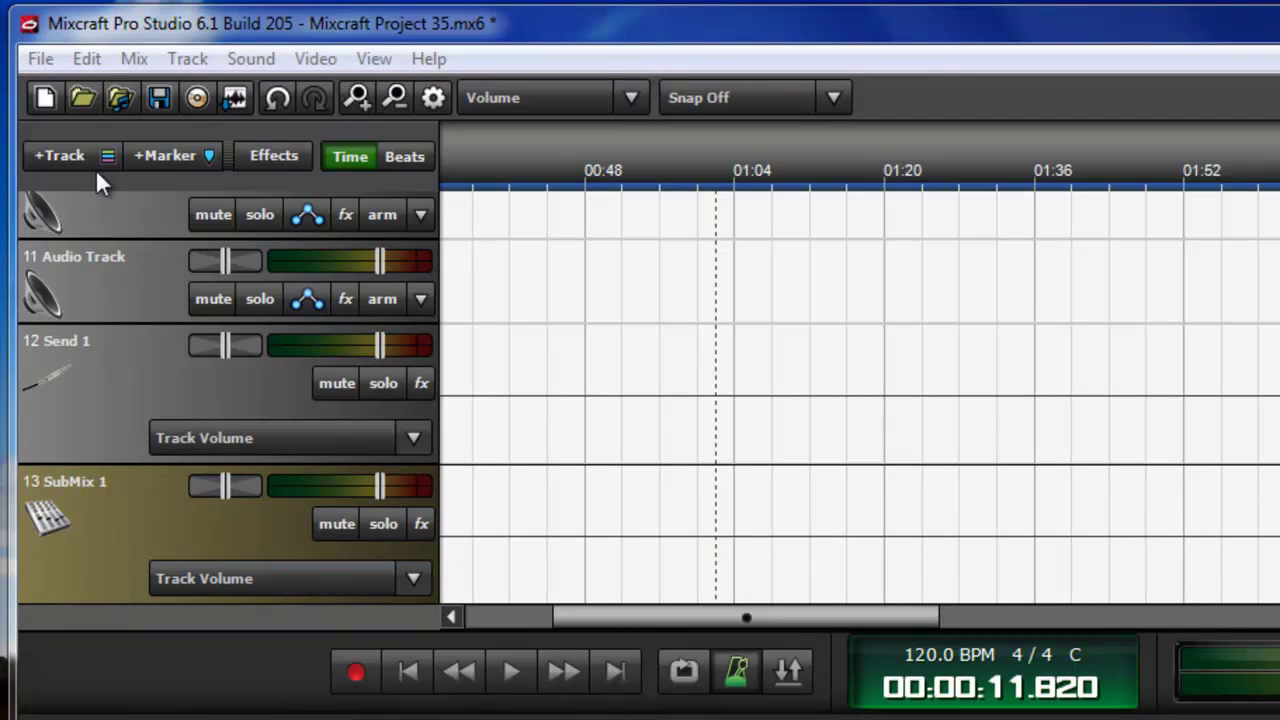
Add output bus track 14 routed to Speakers (USB) Left Channel.
{"action": "left_click", "coordinate": [95, 154]}
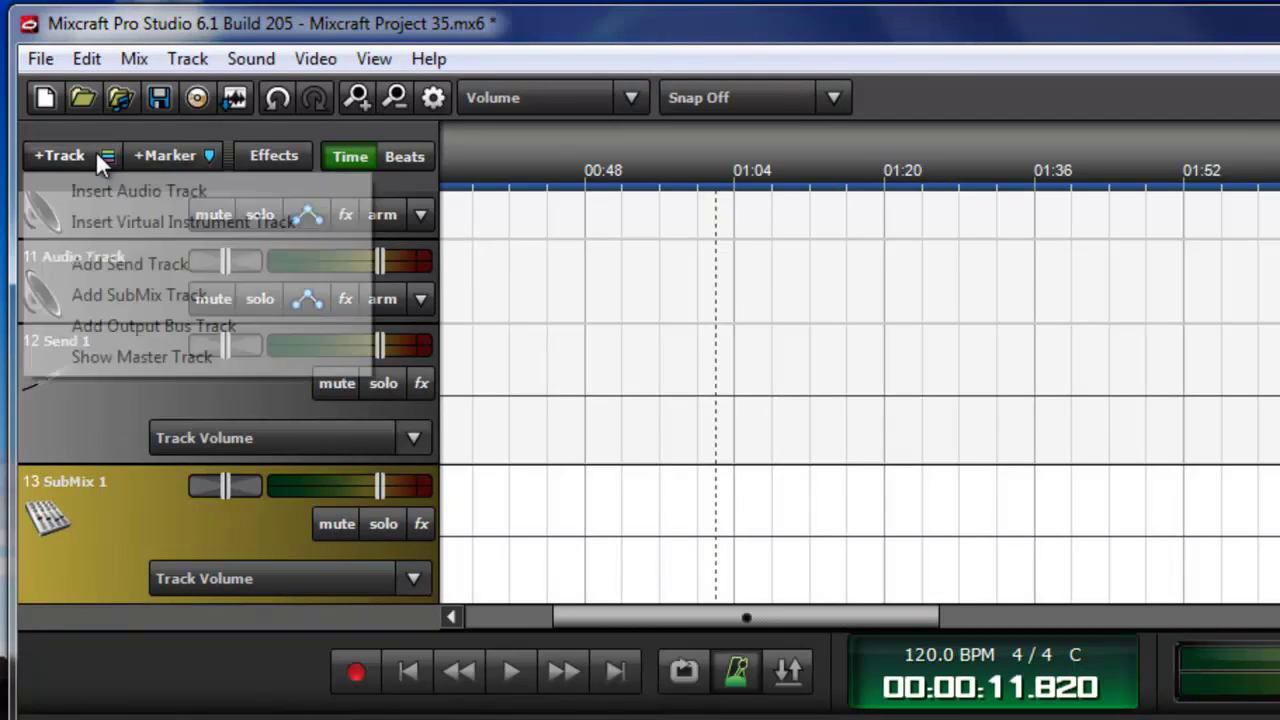
{"action": "left_click", "coordinate": [277, 328]}
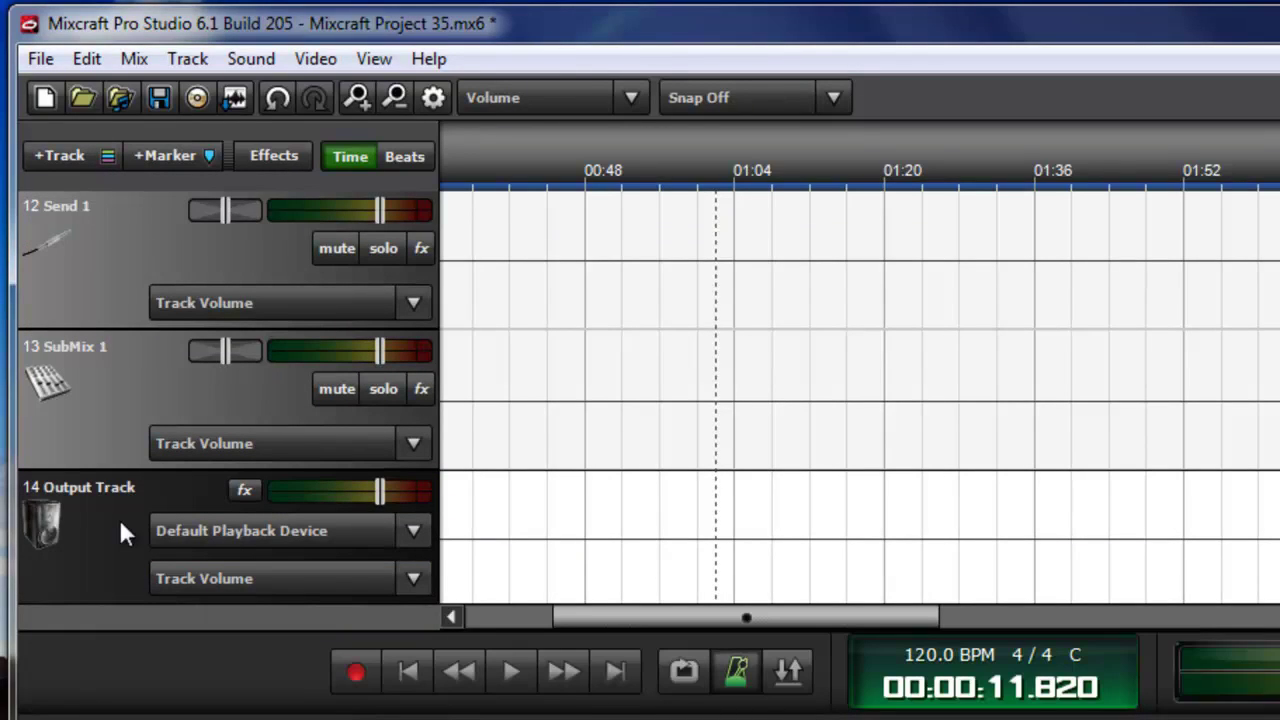
{"action": "left_click", "coordinate": [206, 531]}
{"action": "mouse_move", "coordinate": [423, 614]}
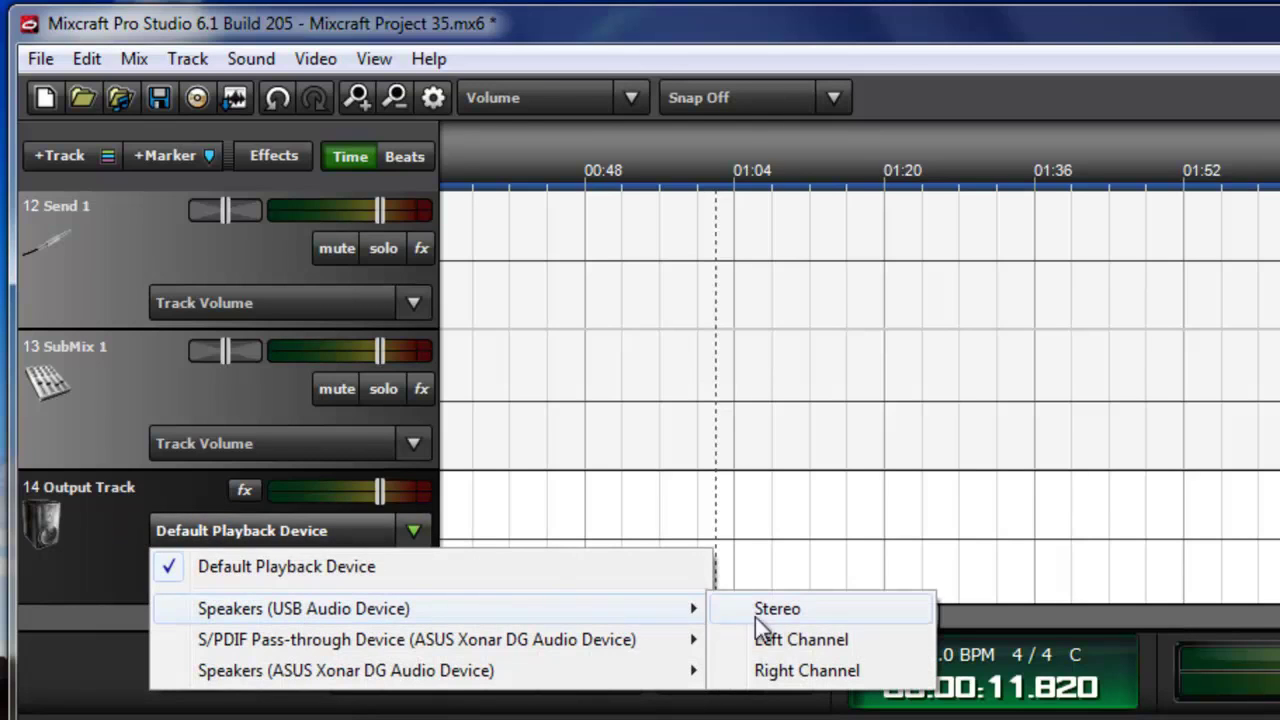
{"action": "left_click", "coordinate": [802, 640]}
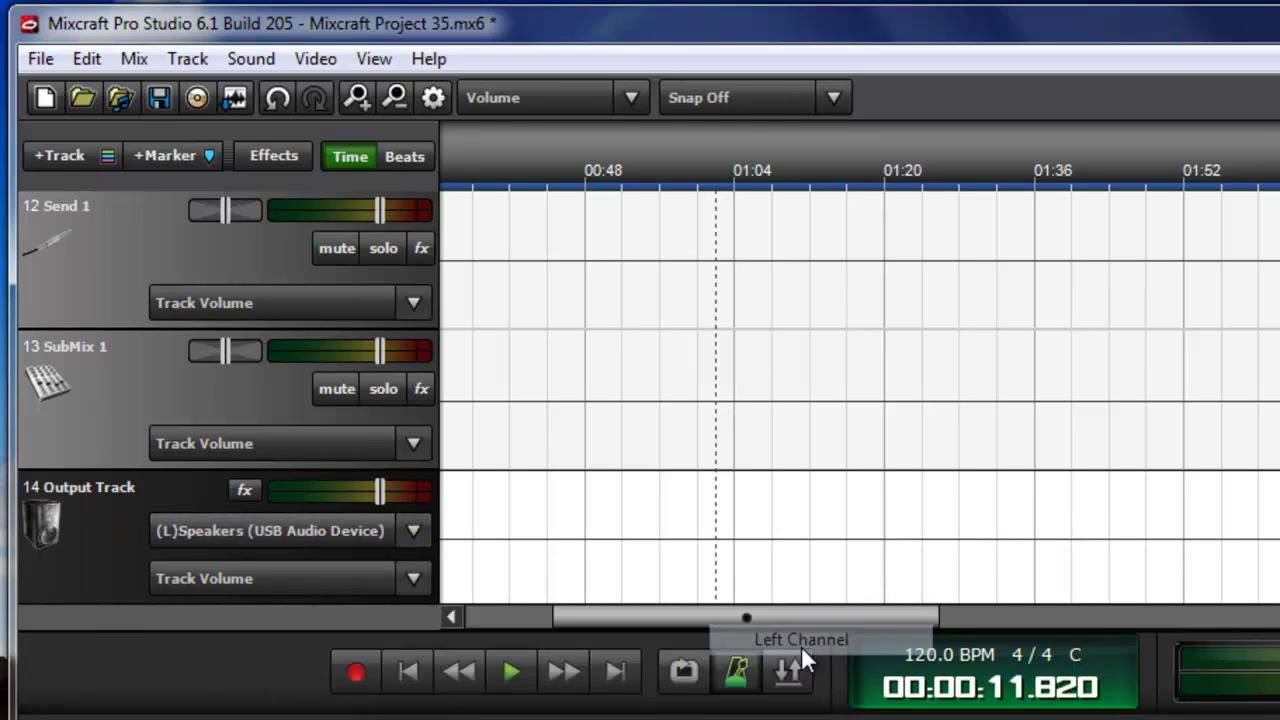
Add output bus track 15 routed to Speakers (USB) Right Channel.
{"action": "left_click", "coordinate": [80, 155]}
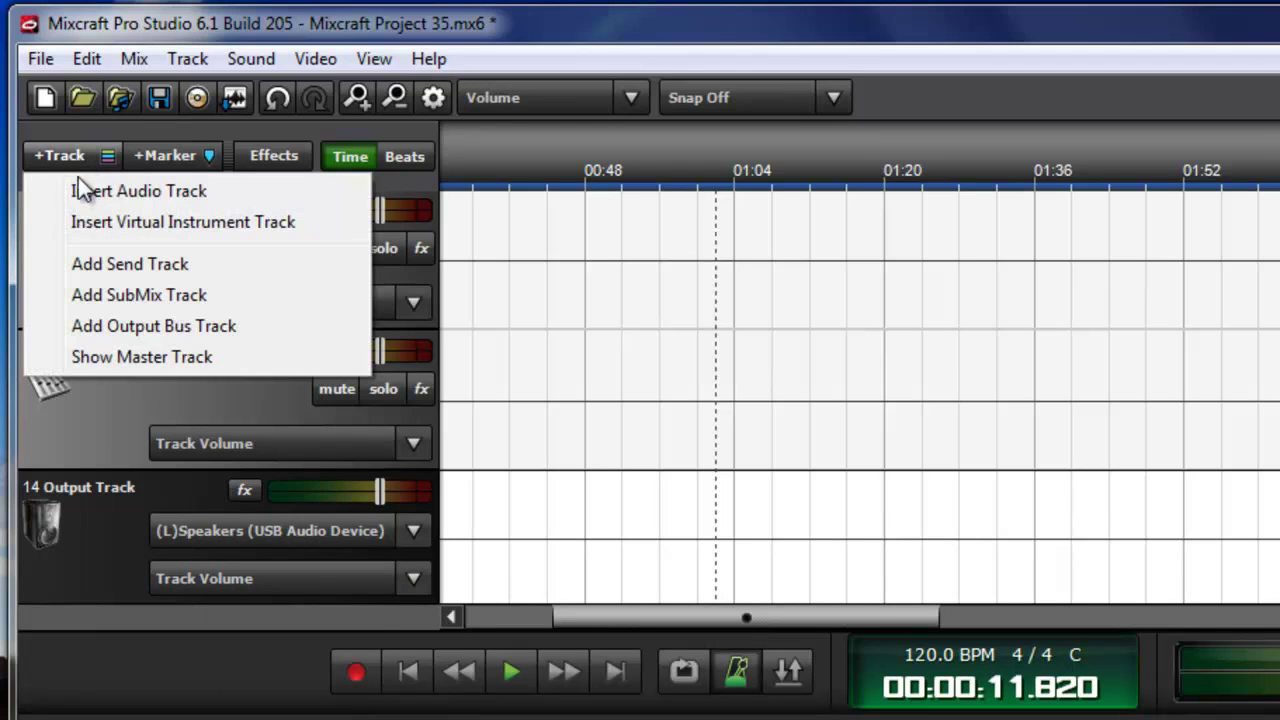
{"action": "left_click", "coordinate": [193, 329]}
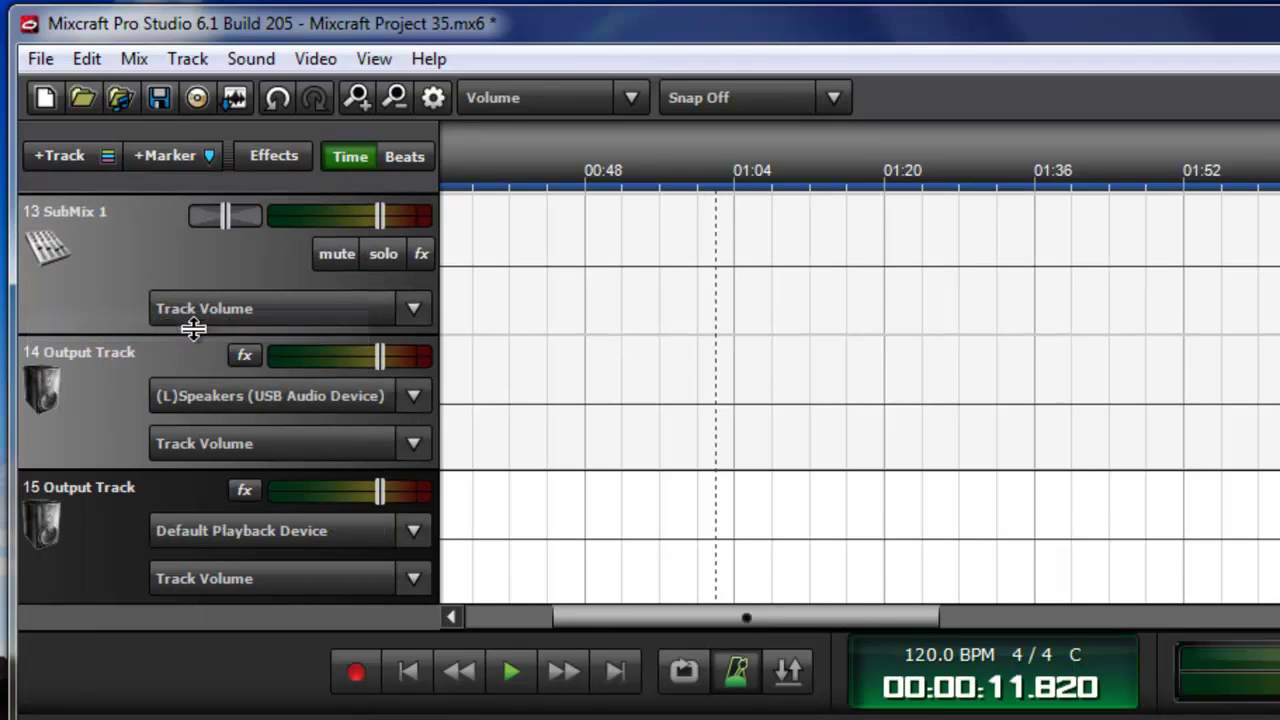
{"action": "left_click", "coordinate": [320, 535]}
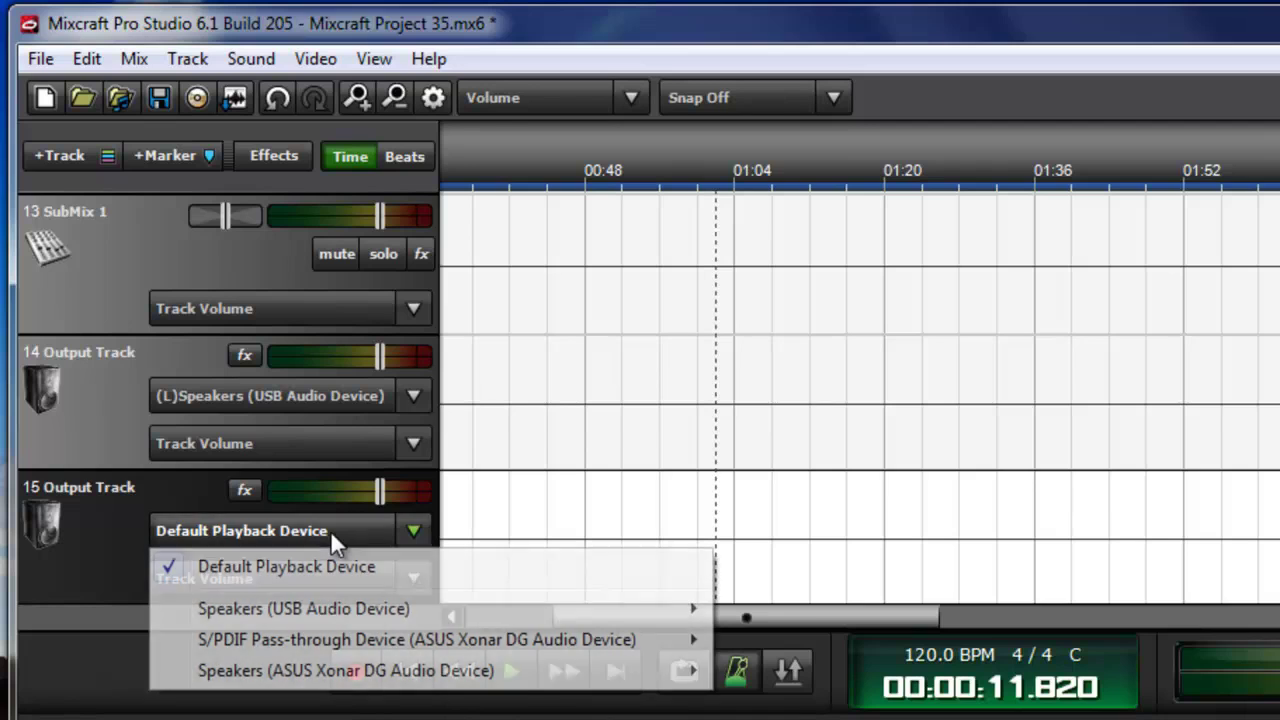
{"action": "mouse_move", "coordinate": [480, 608]}
{"action": "left_click", "coordinate": [805, 671]}
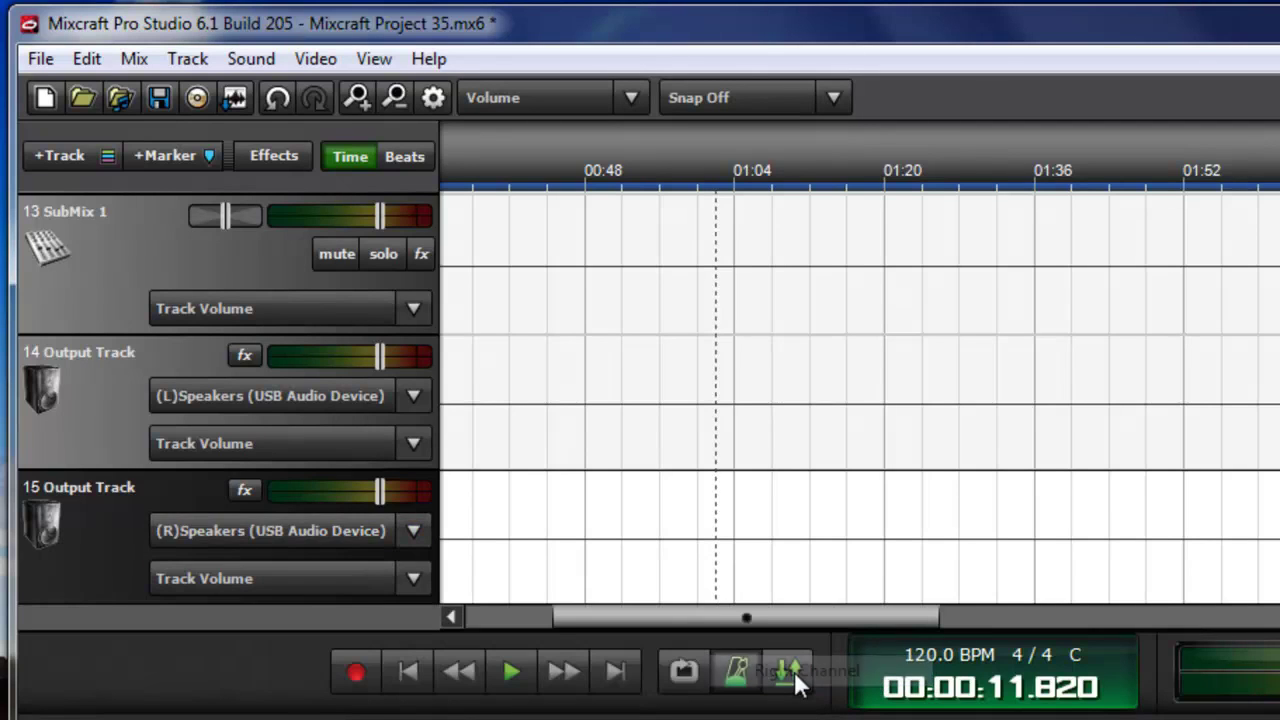
{"action": "scroll", "coordinate": [88, 417], "scroll_direction": "up", "scroll_amount": 5}
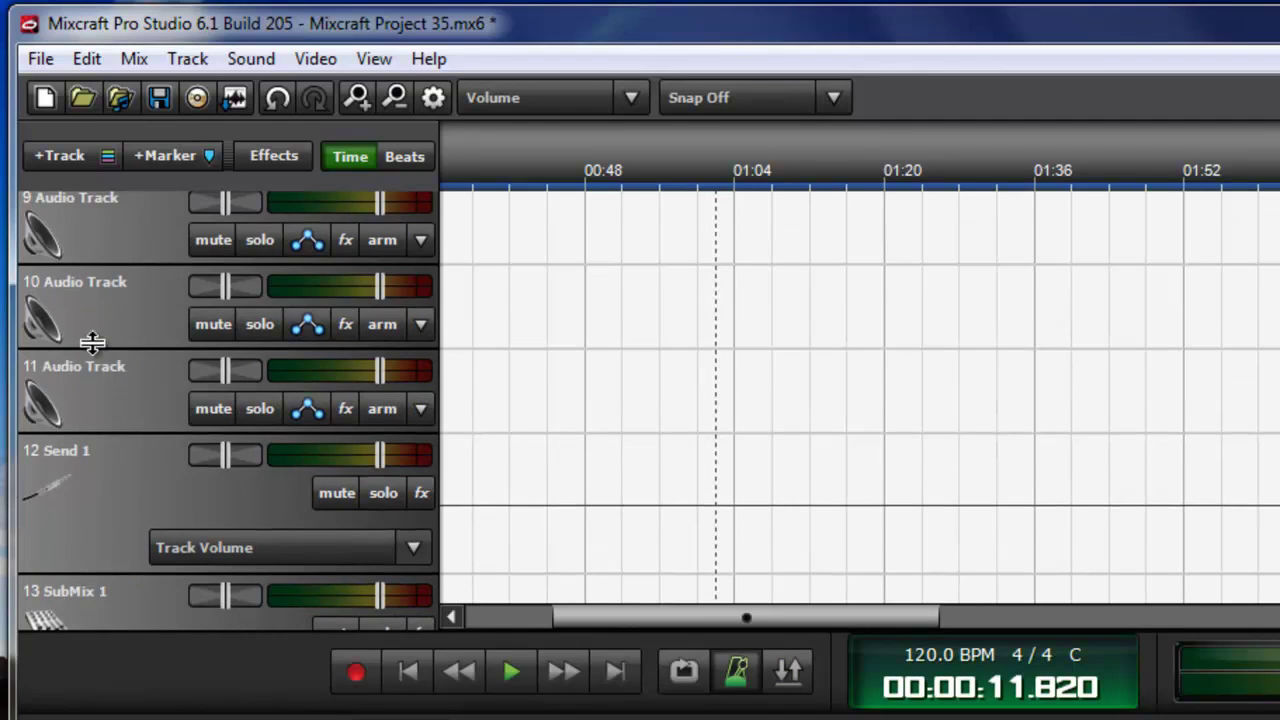
{"action": "scroll", "coordinate": [92, 342], "scroll_direction": "down", "scroll_amount": 5}
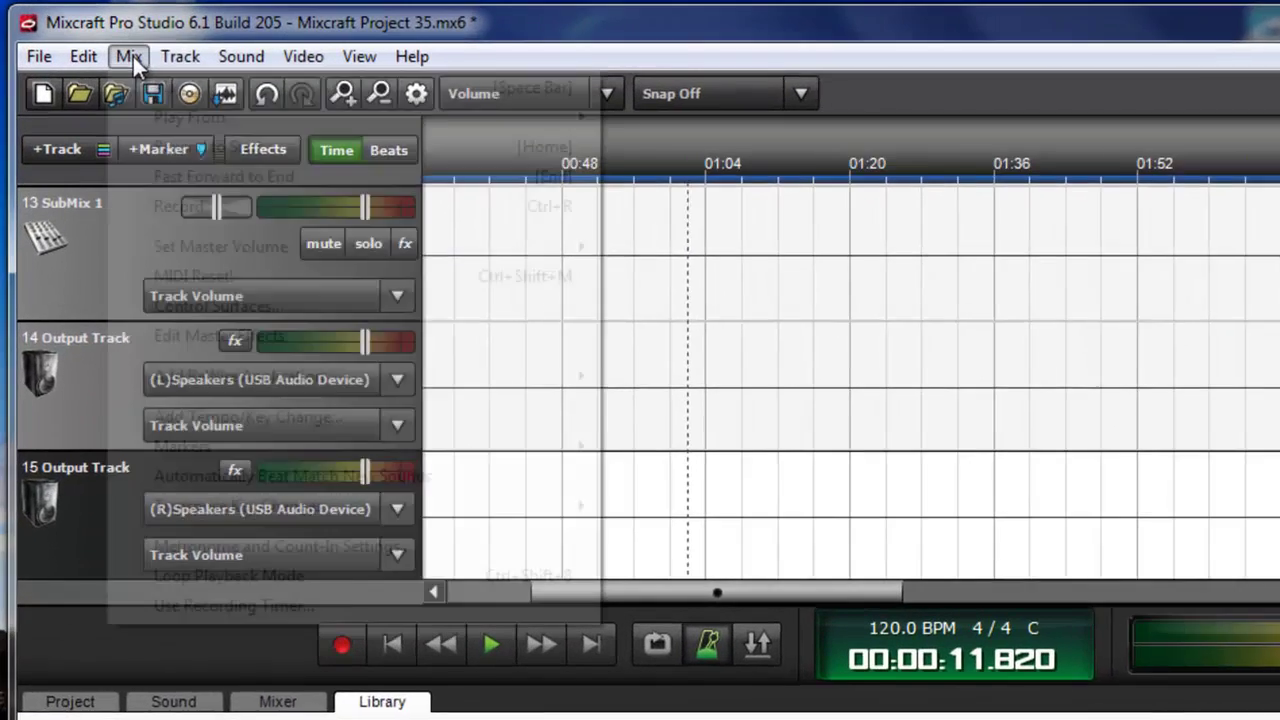
Add Waves ReWire via Mix > Add ReWire Application, creating track 16 Waves ReWire.
{"action": "left_click", "coordinate": [99, 45]}
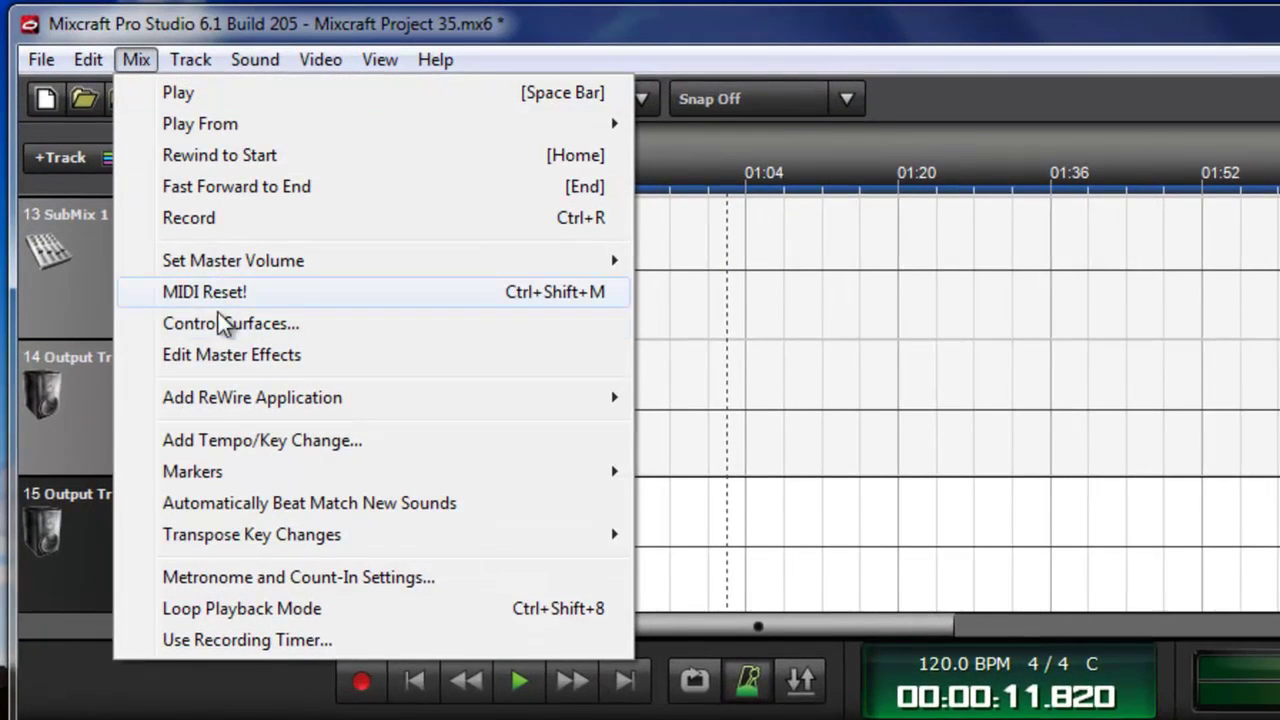
{"action": "mouse_move", "coordinate": [253, 286]}
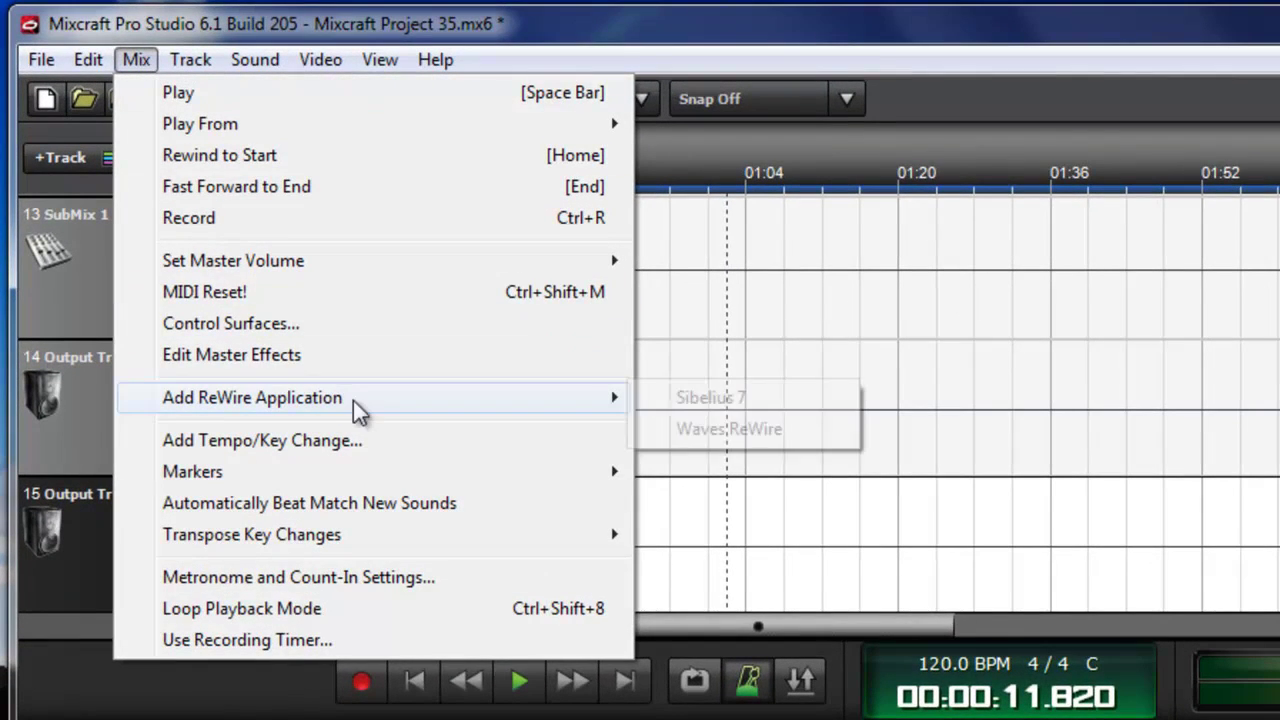
{"action": "left_click", "coordinate": [750, 450]}
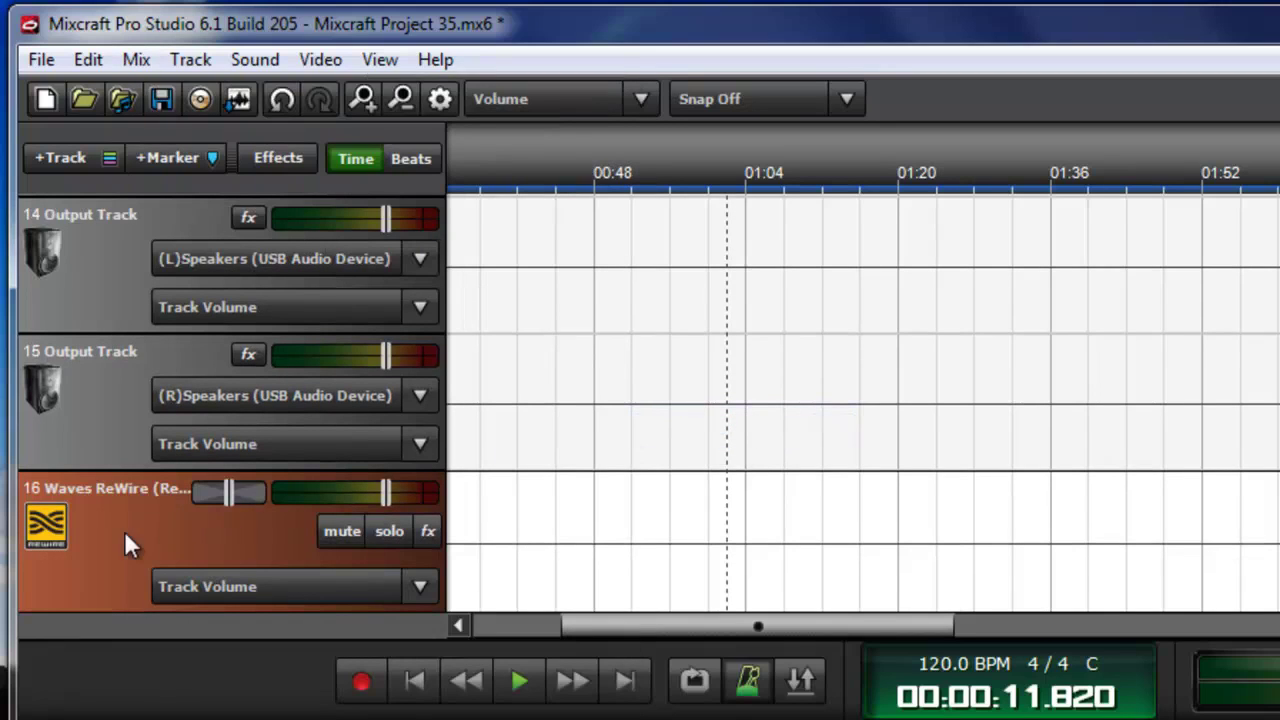
Reveal track 17 Master Track below Waves ReWire and load Acoustica Delay as its master effect.
{"action": "left_click", "coordinate": [95, 155]}
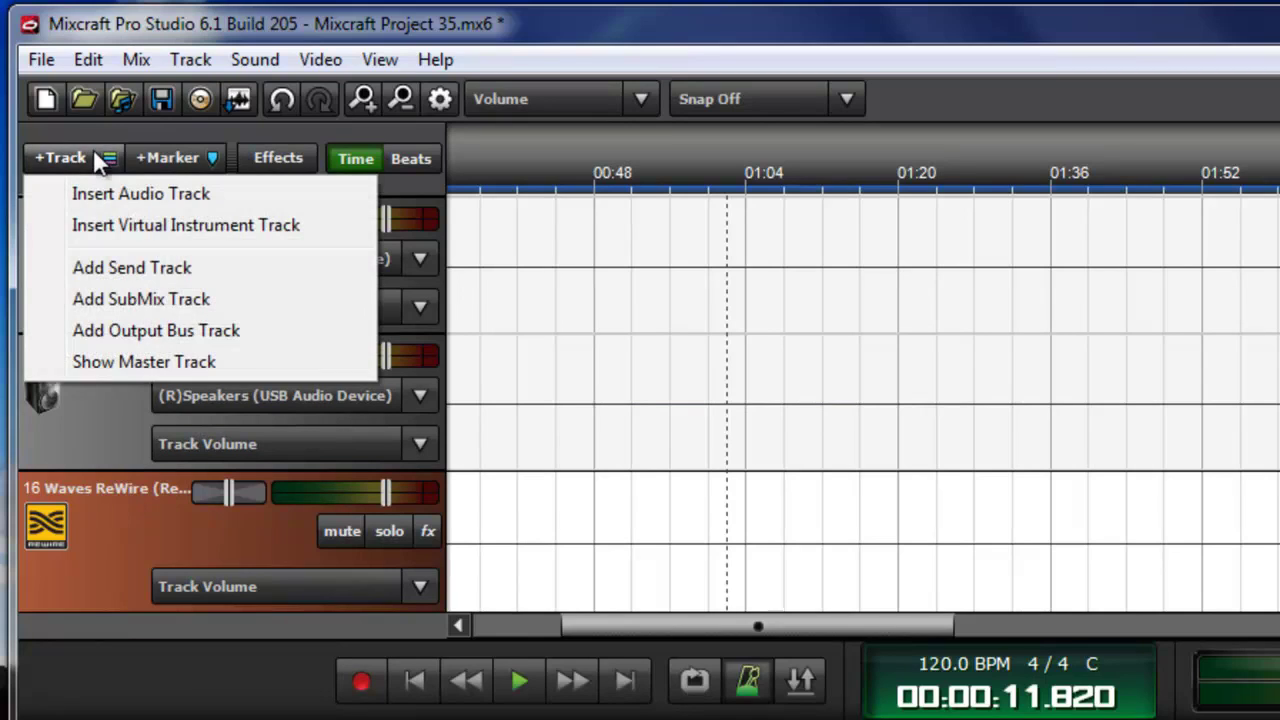
{"action": "left_click", "coordinate": [272, 362]}
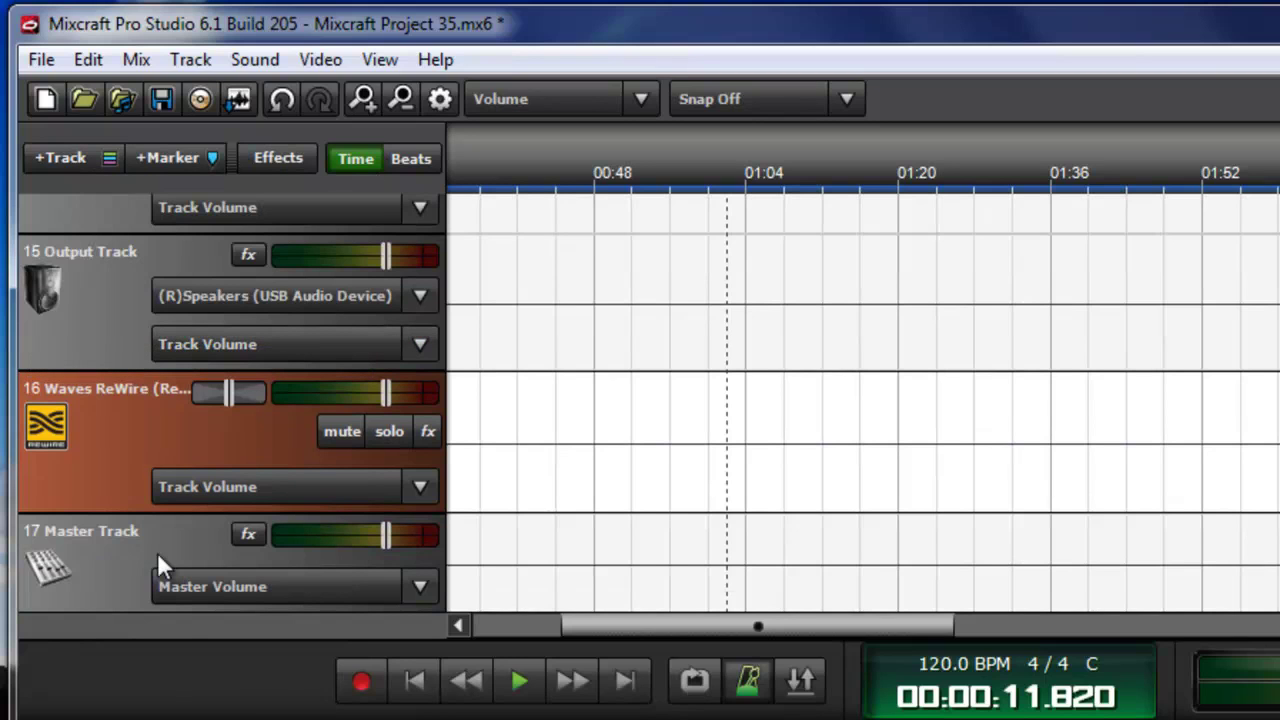
{"action": "left_click", "coordinate": [249, 532]}
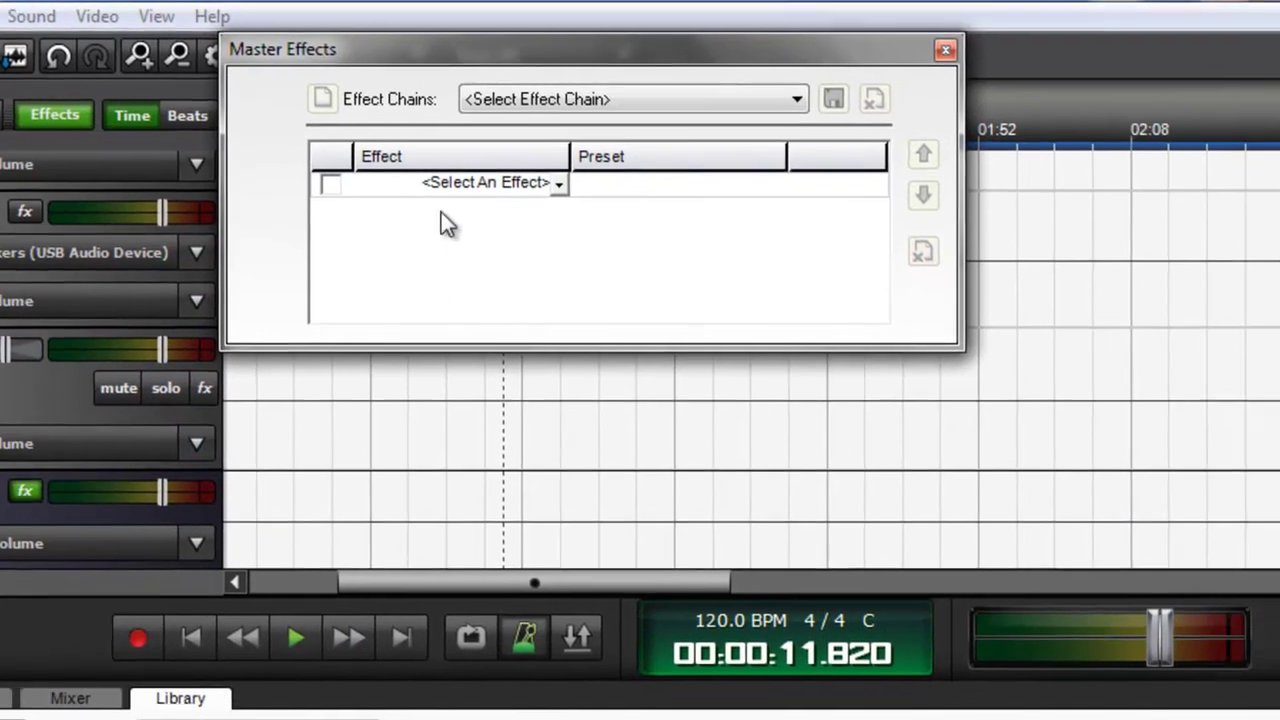
{"action": "left_click", "coordinate": [686, 225]}
{"action": "left_click", "coordinate": [409, 316]}
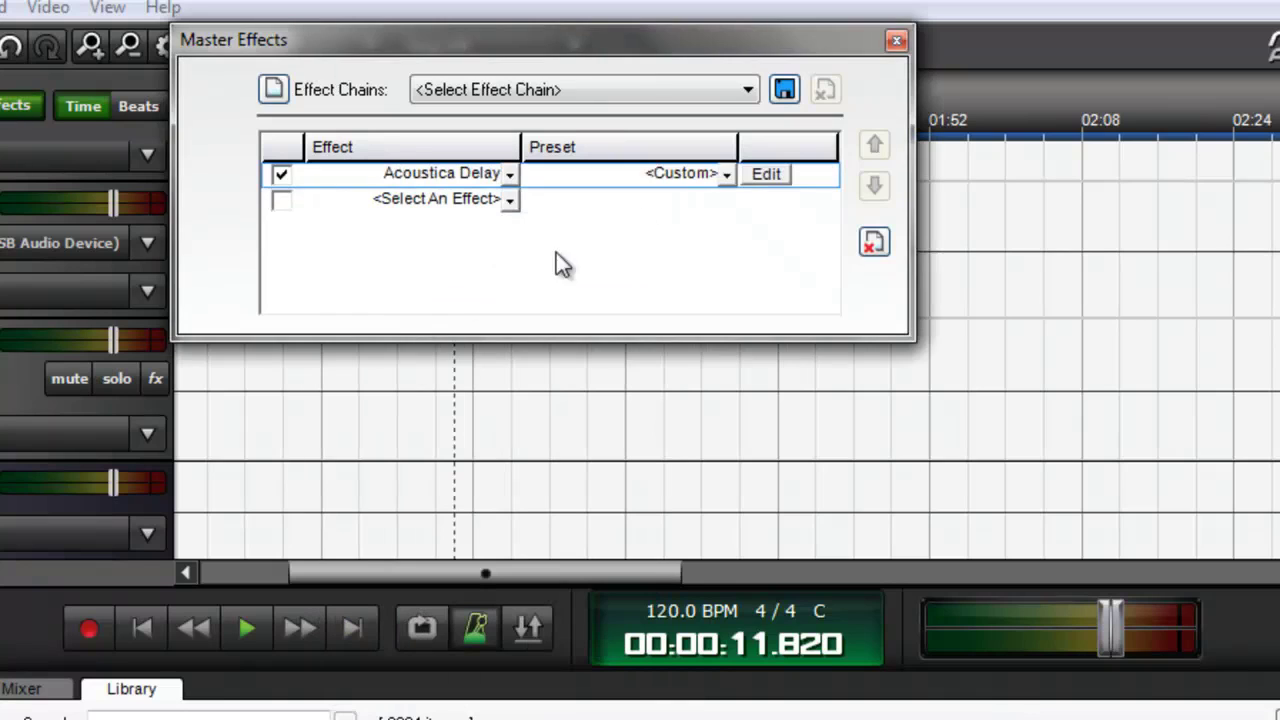
{"action": "left_click", "coordinate": [896, 40]}
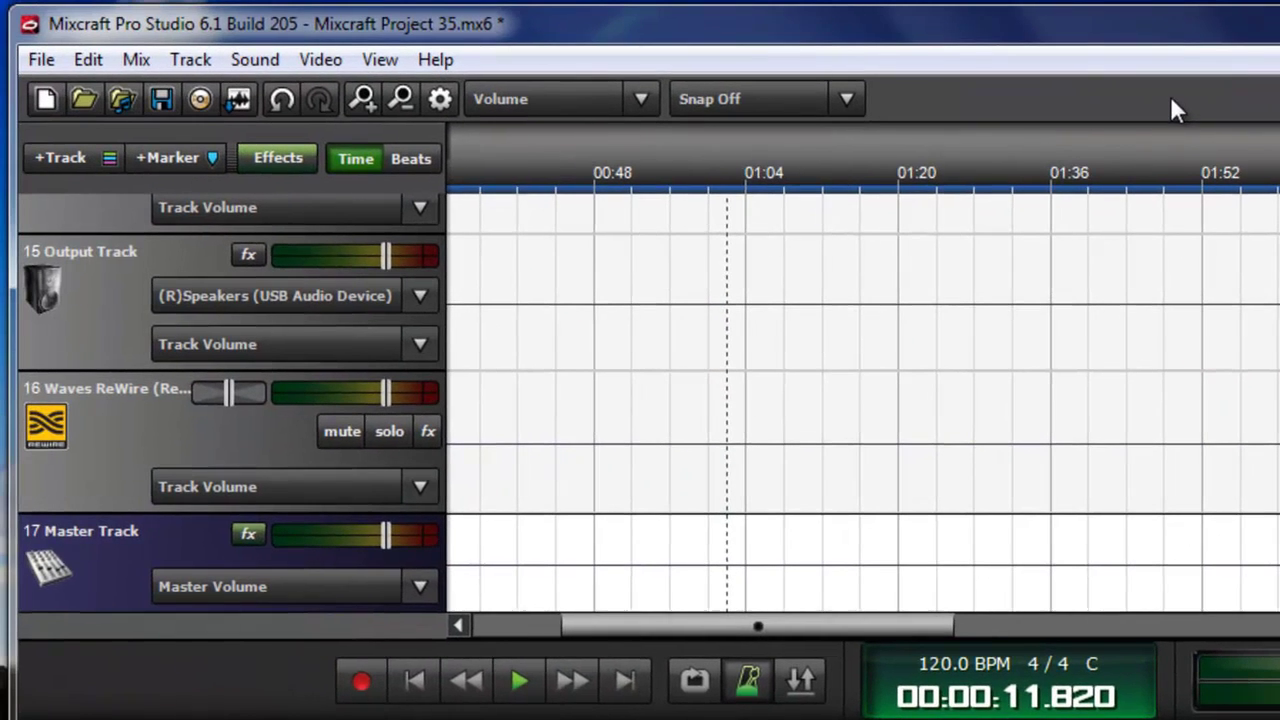
Shape the Master Volume envelope: dip the level, raise it near 01:04, then drop to silence near 01:12.
{"action": "mouse_move", "coordinate": [385, 535]}
{"action": "left_mouse_down"}
{"action": "mouse_move", "coordinate": [328, 535]}
{"action": "mouse_move", "coordinate": [386, 536]}
{"action": "left_mouse_up"}
{"action": "left_click", "coordinate": [512, 564]}
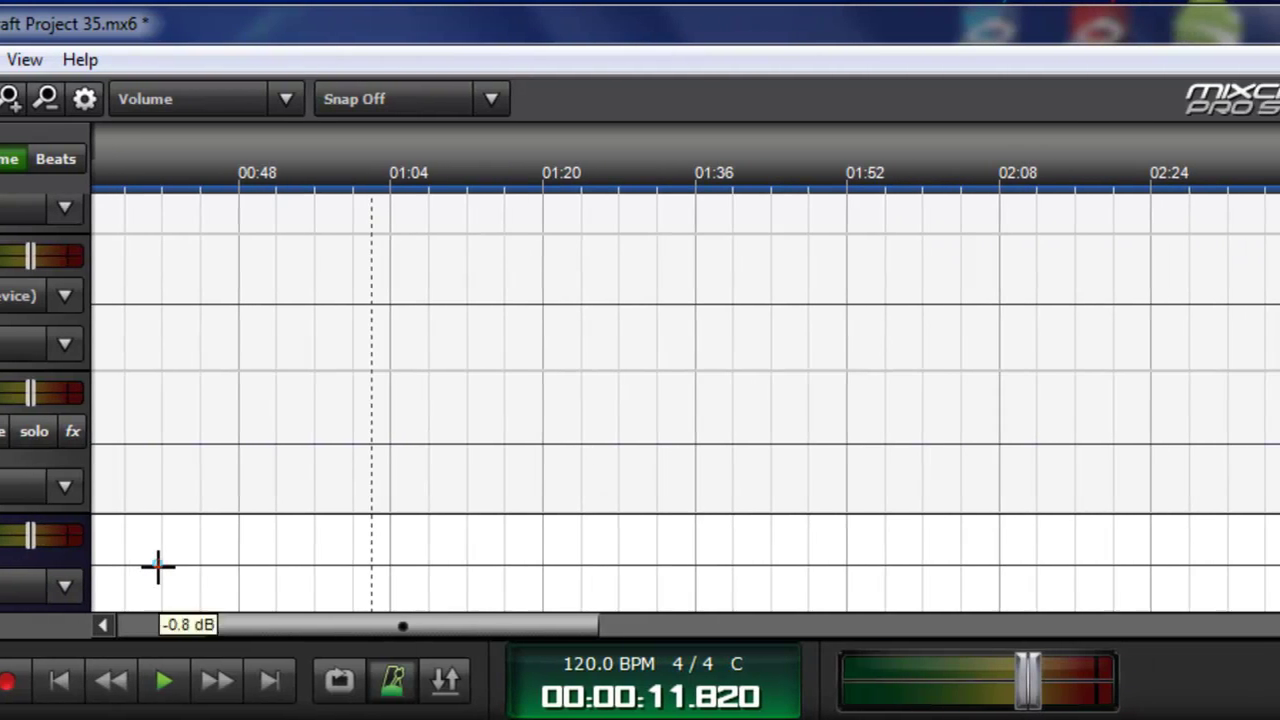
{"action": "left_click_drag", "start_coordinate": [282, 570], "coordinate": [286, 585]}
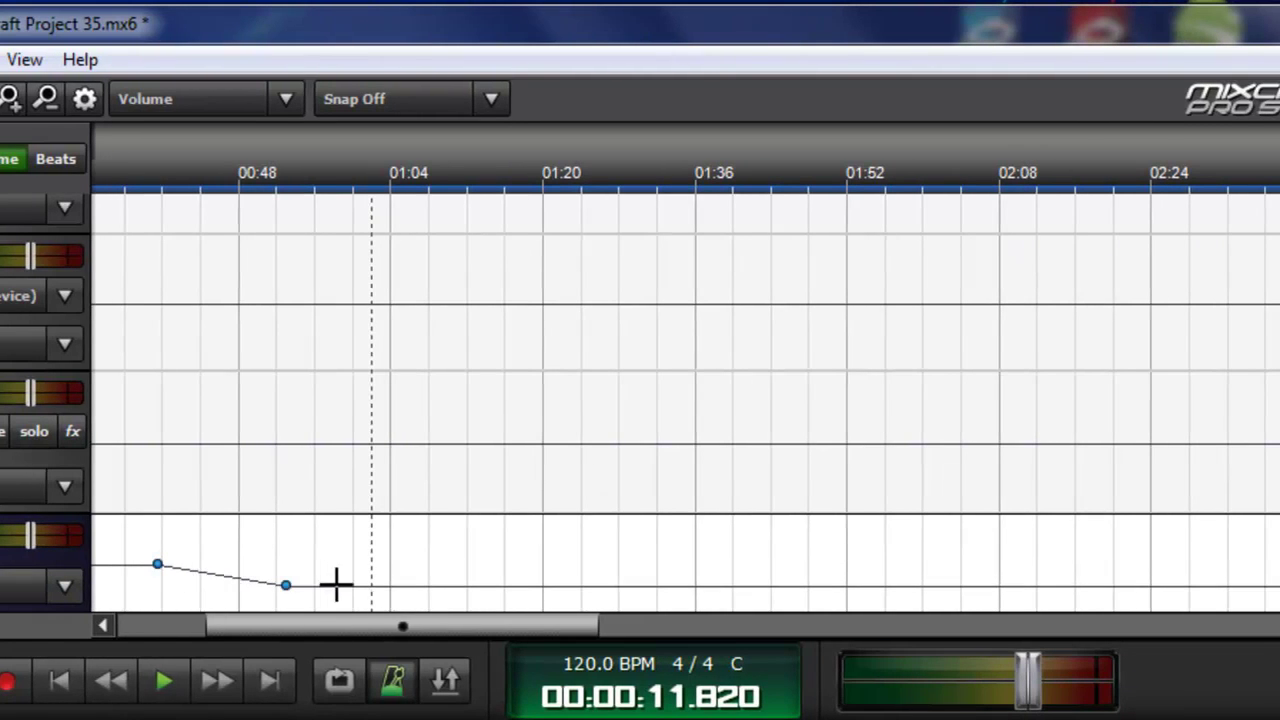
{"action": "left_click", "coordinate": [371, 571]}
{"action": "left_click_drag", "start_coordinate": [384, 569], "coordinate": [396, 554]}
{"action": "left_click_drag", "start_coordinate": [489, 556], "coordinate": [510, 605]}
{"action": "left_click", "coordinate": [65, 586]}
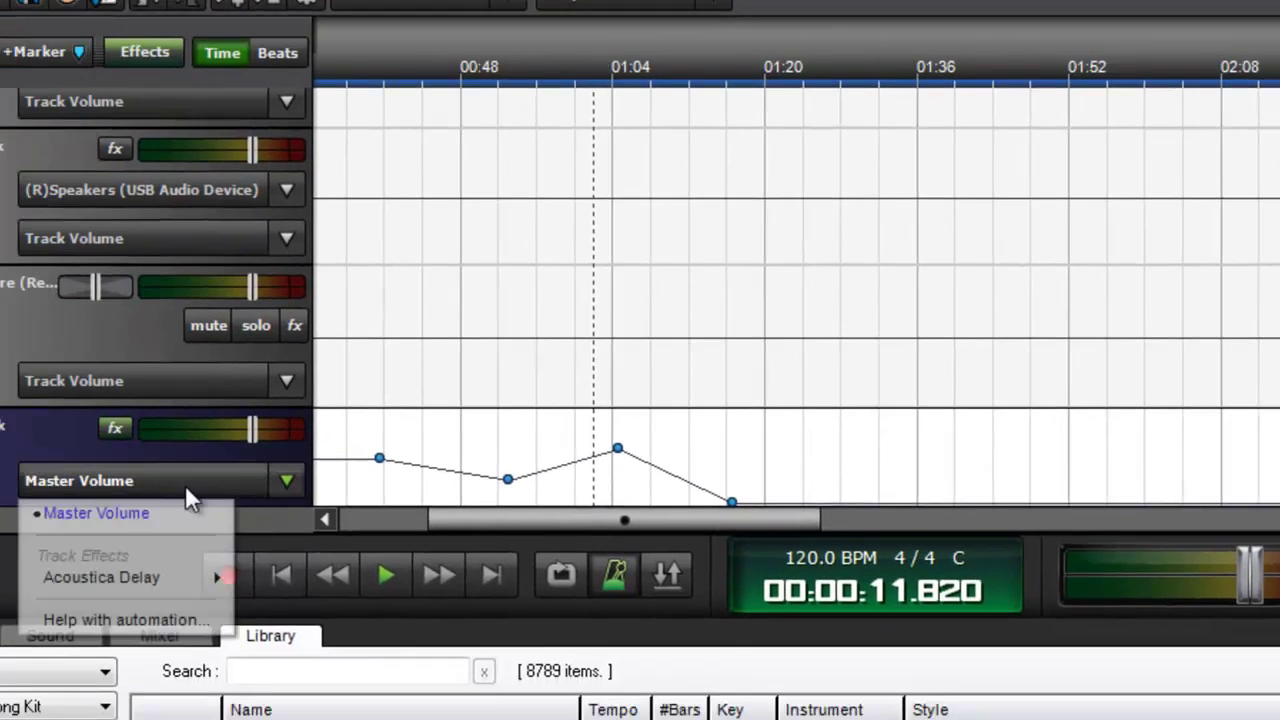
{"action": "mouse_move", "coordinate": [10, 690]}
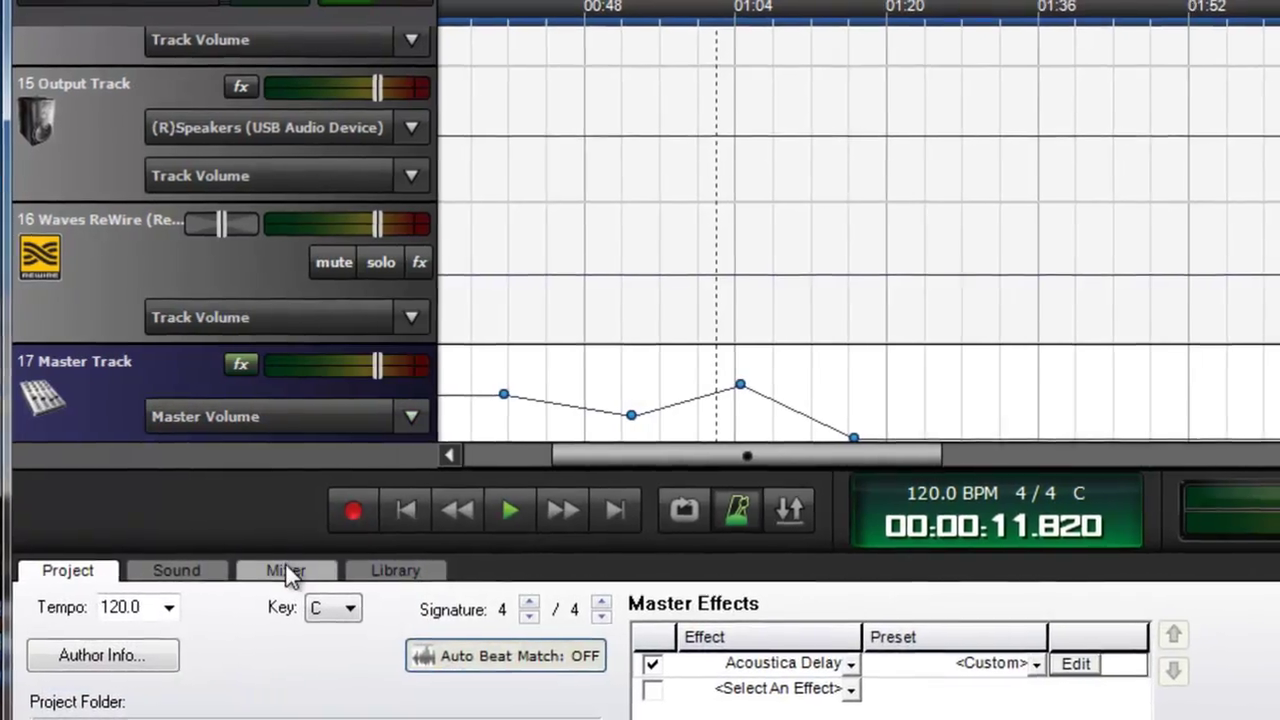
Switch the lower panel to the Mixer, showing channel strips for tracks 9 through 15.
{"action": "left_click", "coordinate": [293, 571]}
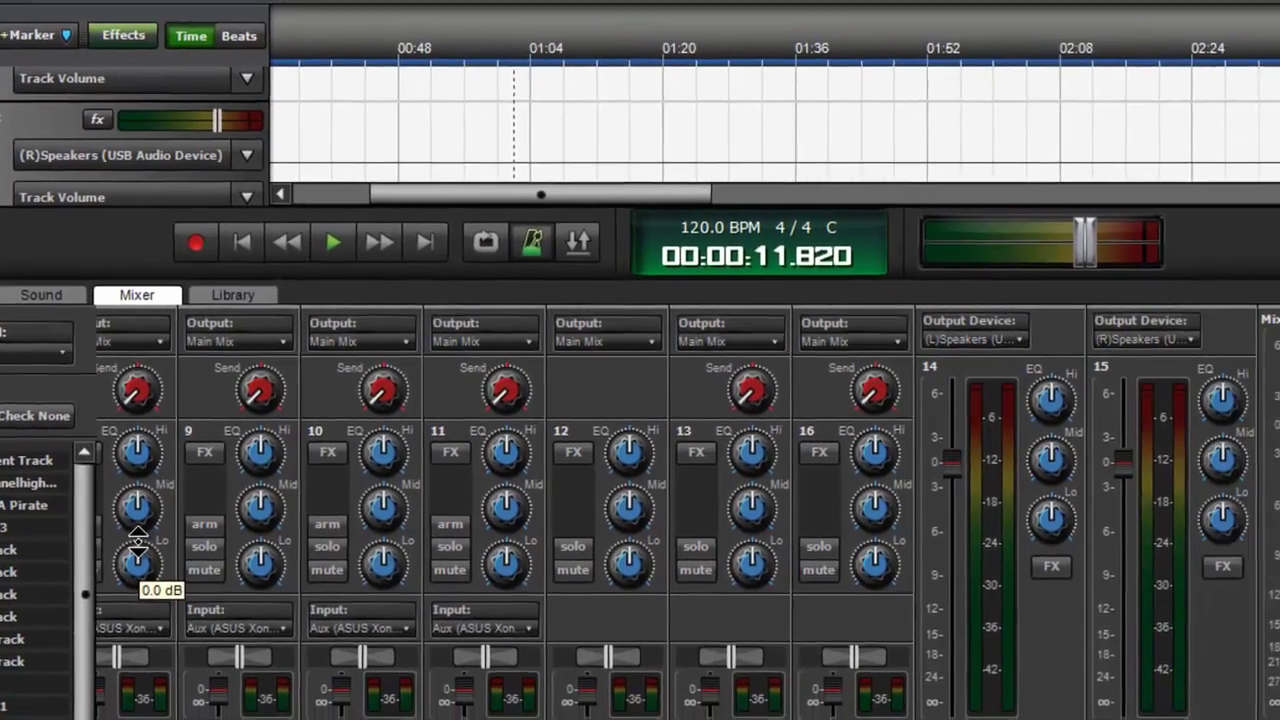